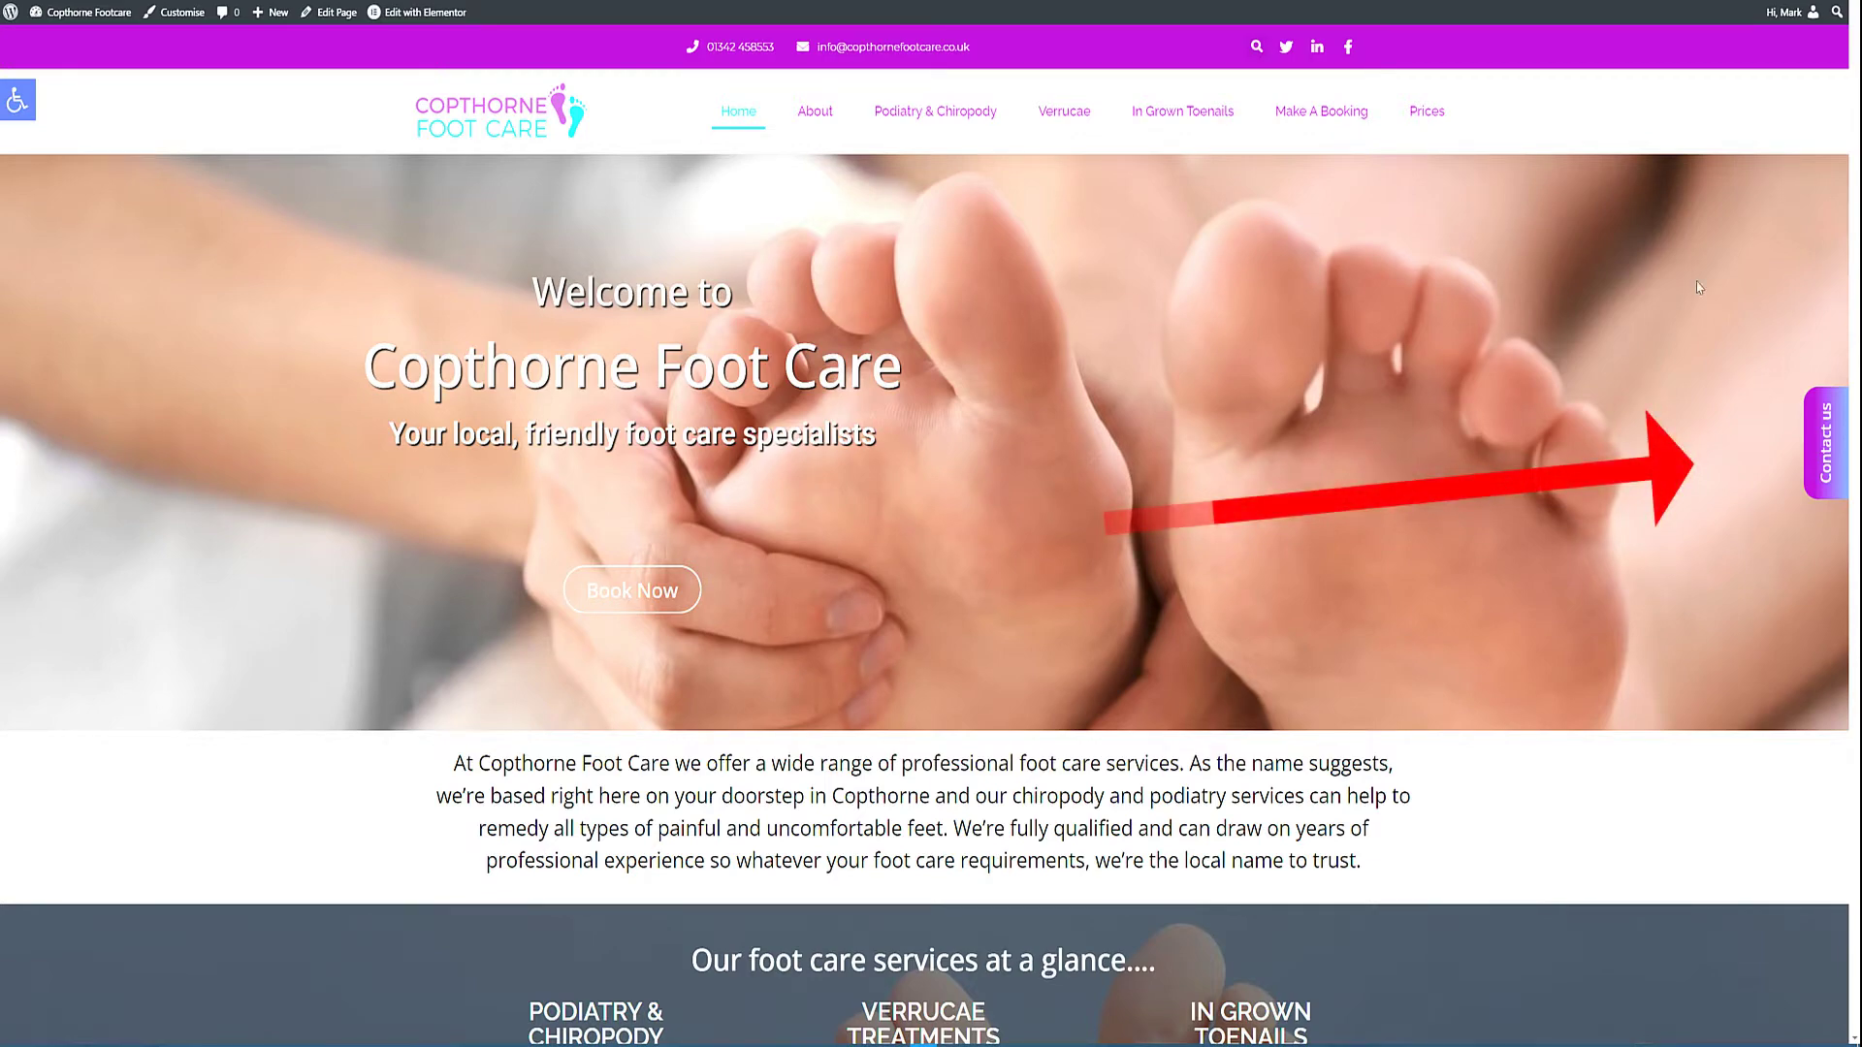
# - Examine how the fixed Contact us button behaves while the homepage scrolls, and follow its link
pyautogui.scroll(-9, 1600, 340)
pyautogui.scroll(2, 1631, 396)
pyautogui.scroll(7, 1632, 406)
pyautogui.click(1823, 441)
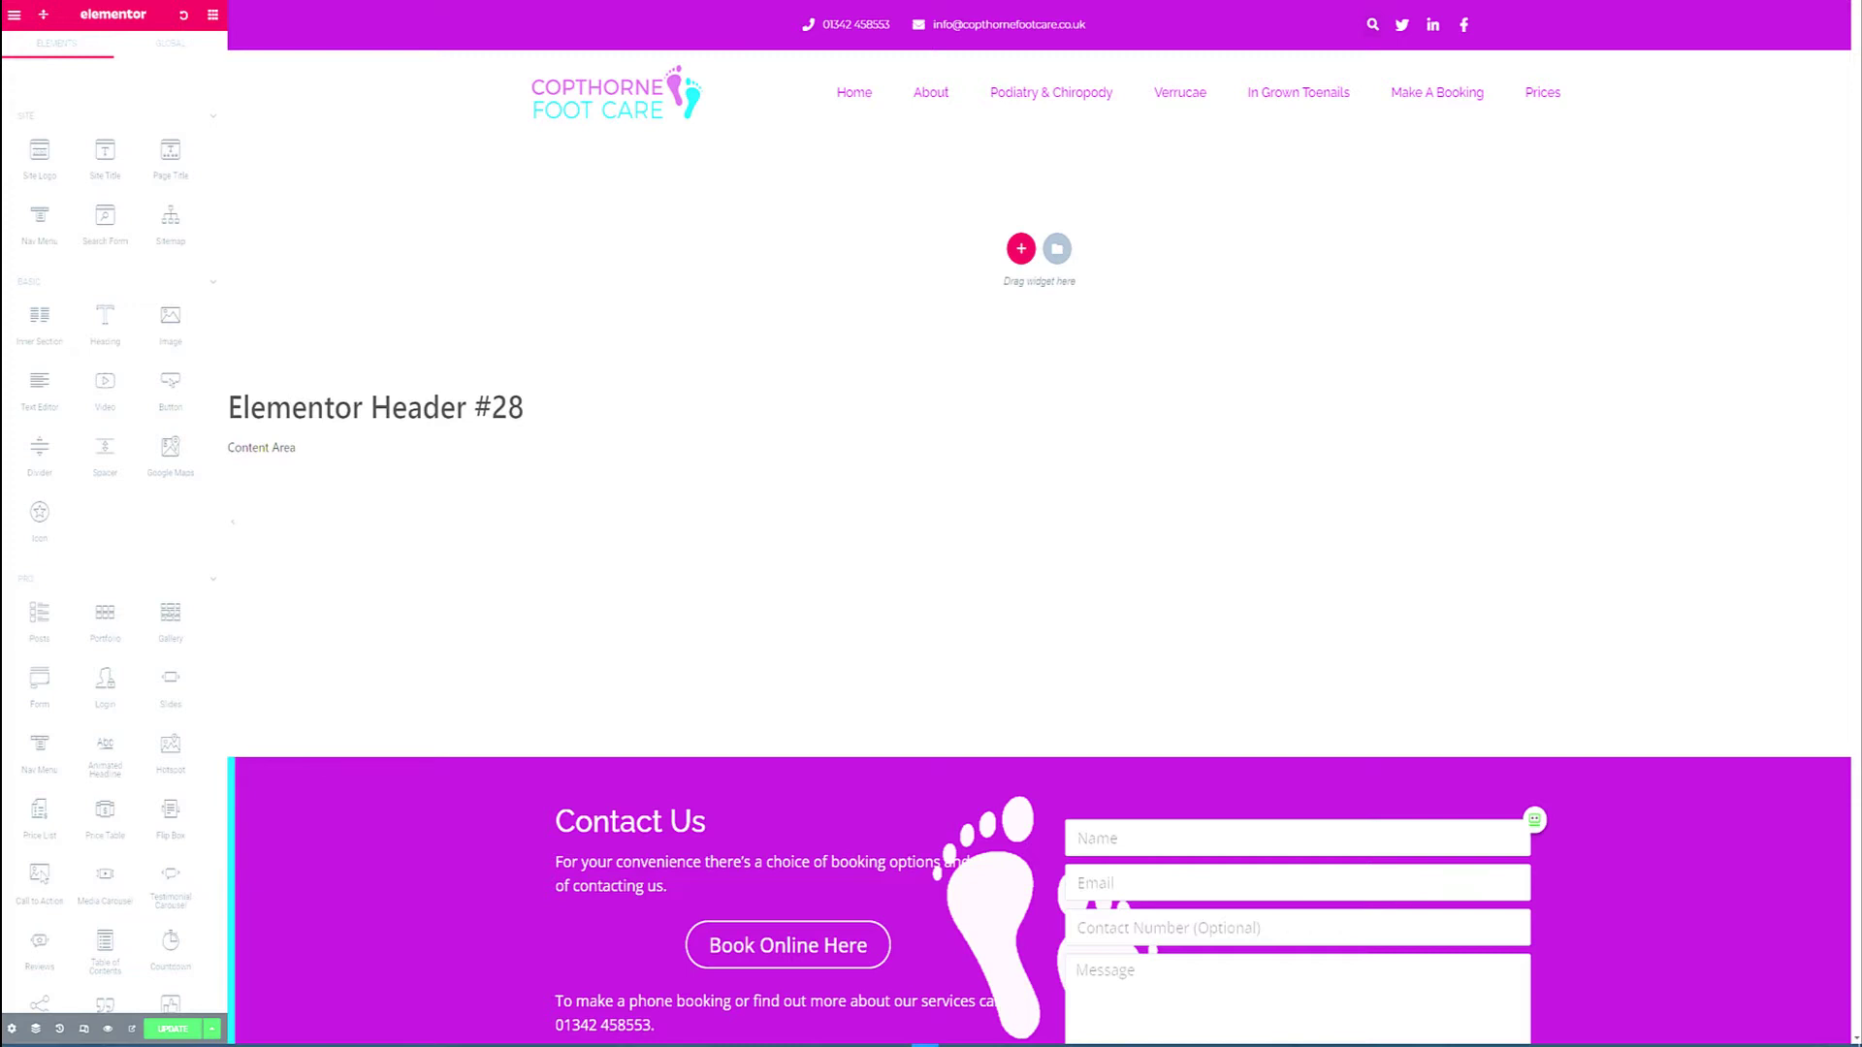
# - Add a single-column section beneath the header navigation and place a Button widget in it
pyautogui.click(1020, 248)
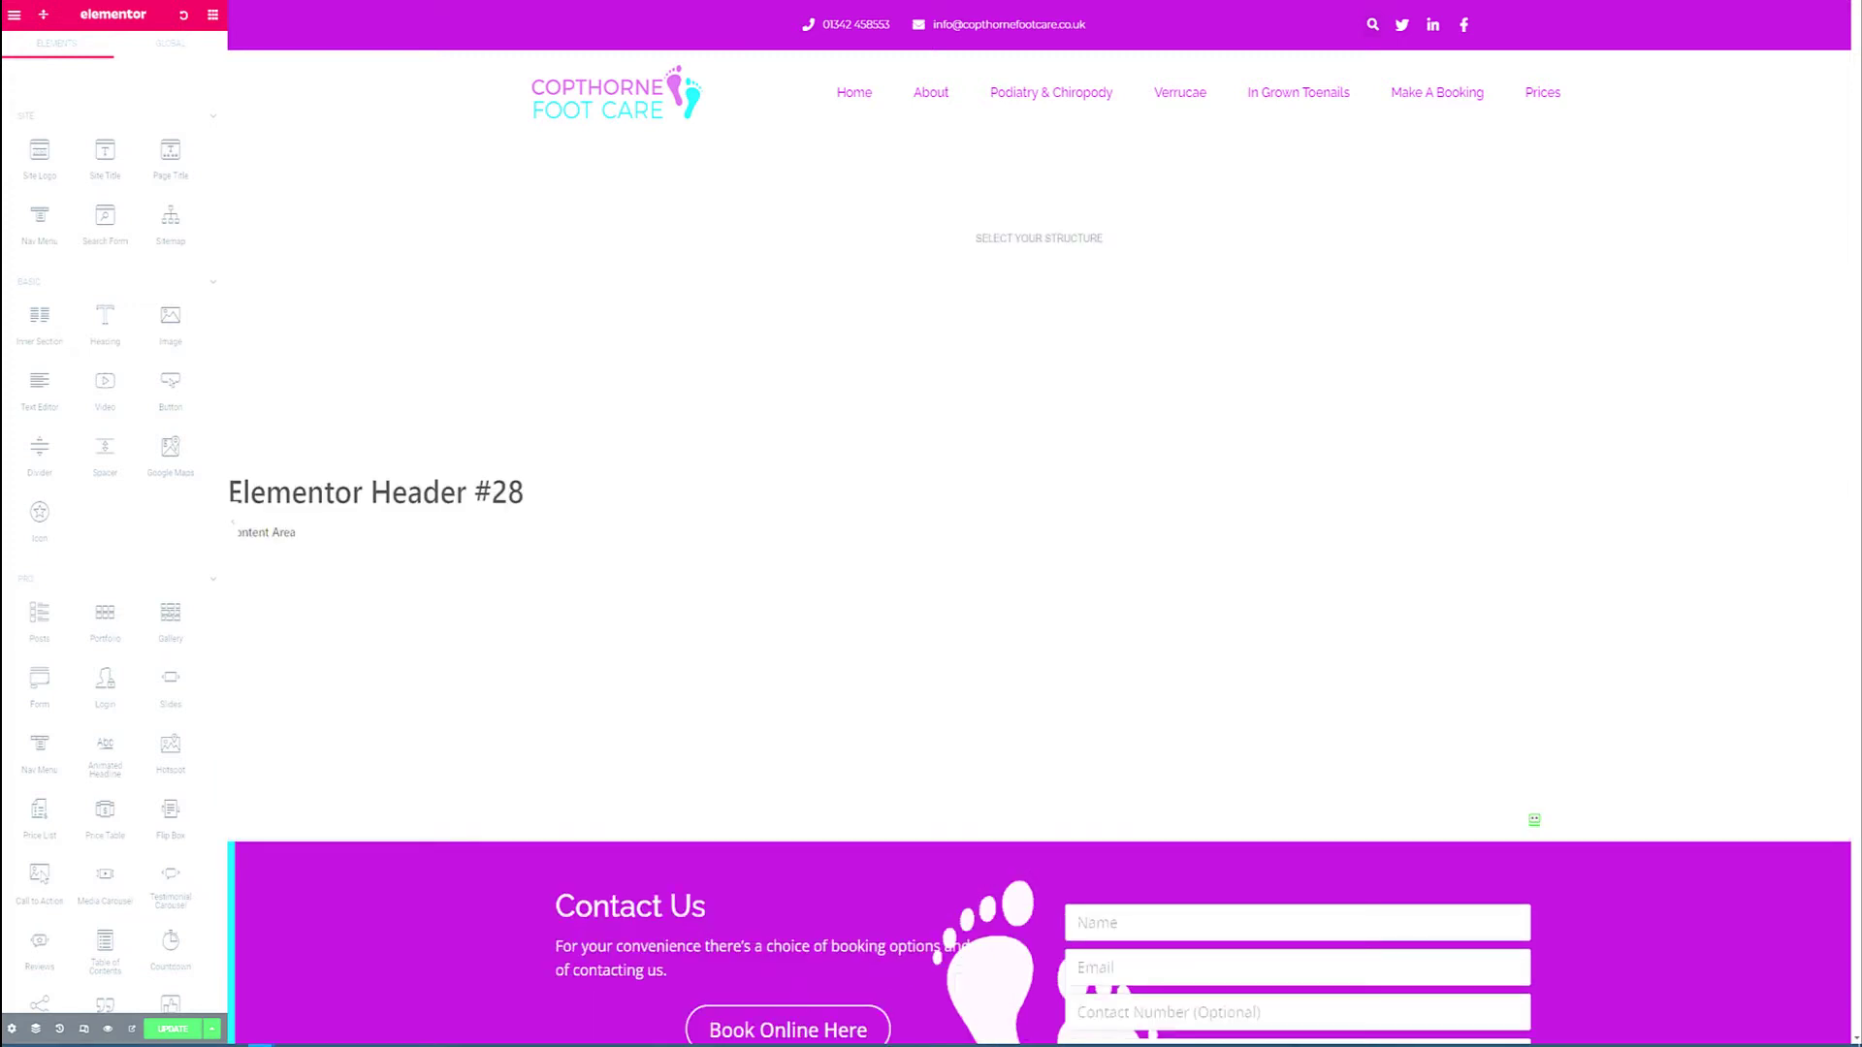
pyautogui.click(748, 289)
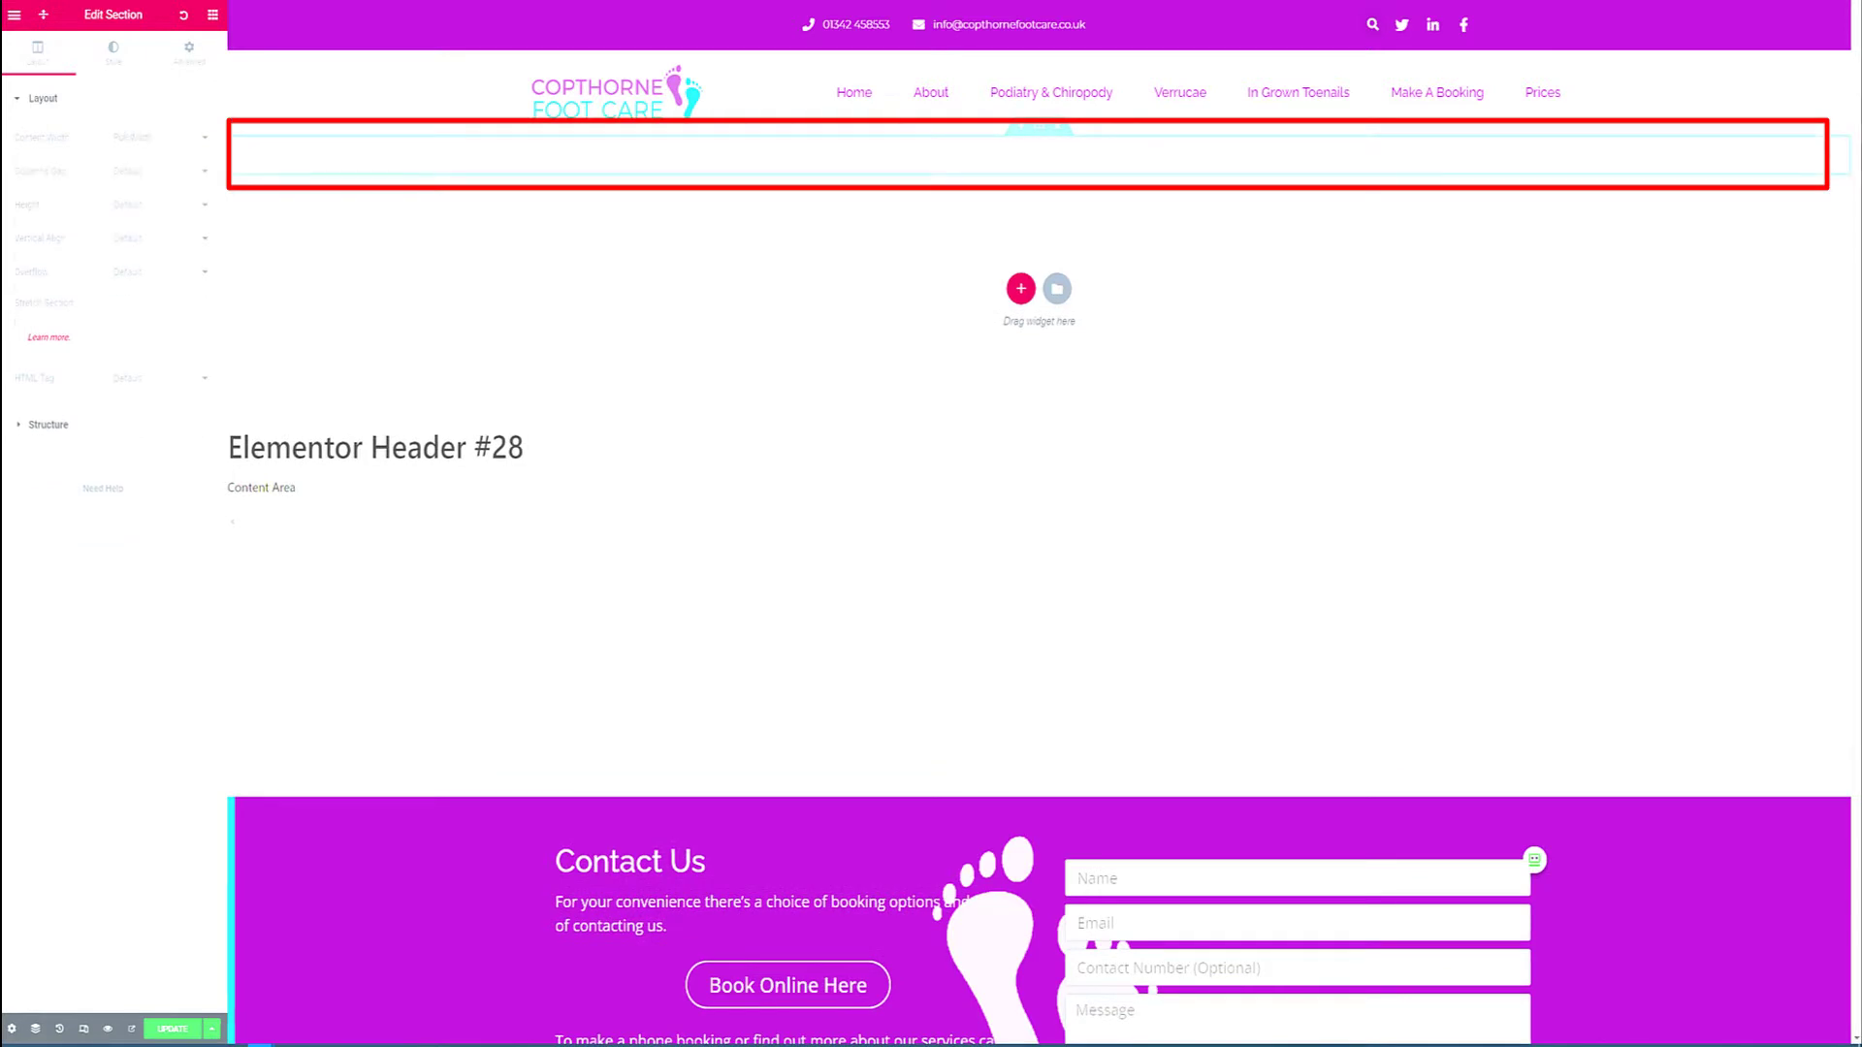
pyautogui.moveTo(170, 387); pyautogui.dragTo(1089, 152)
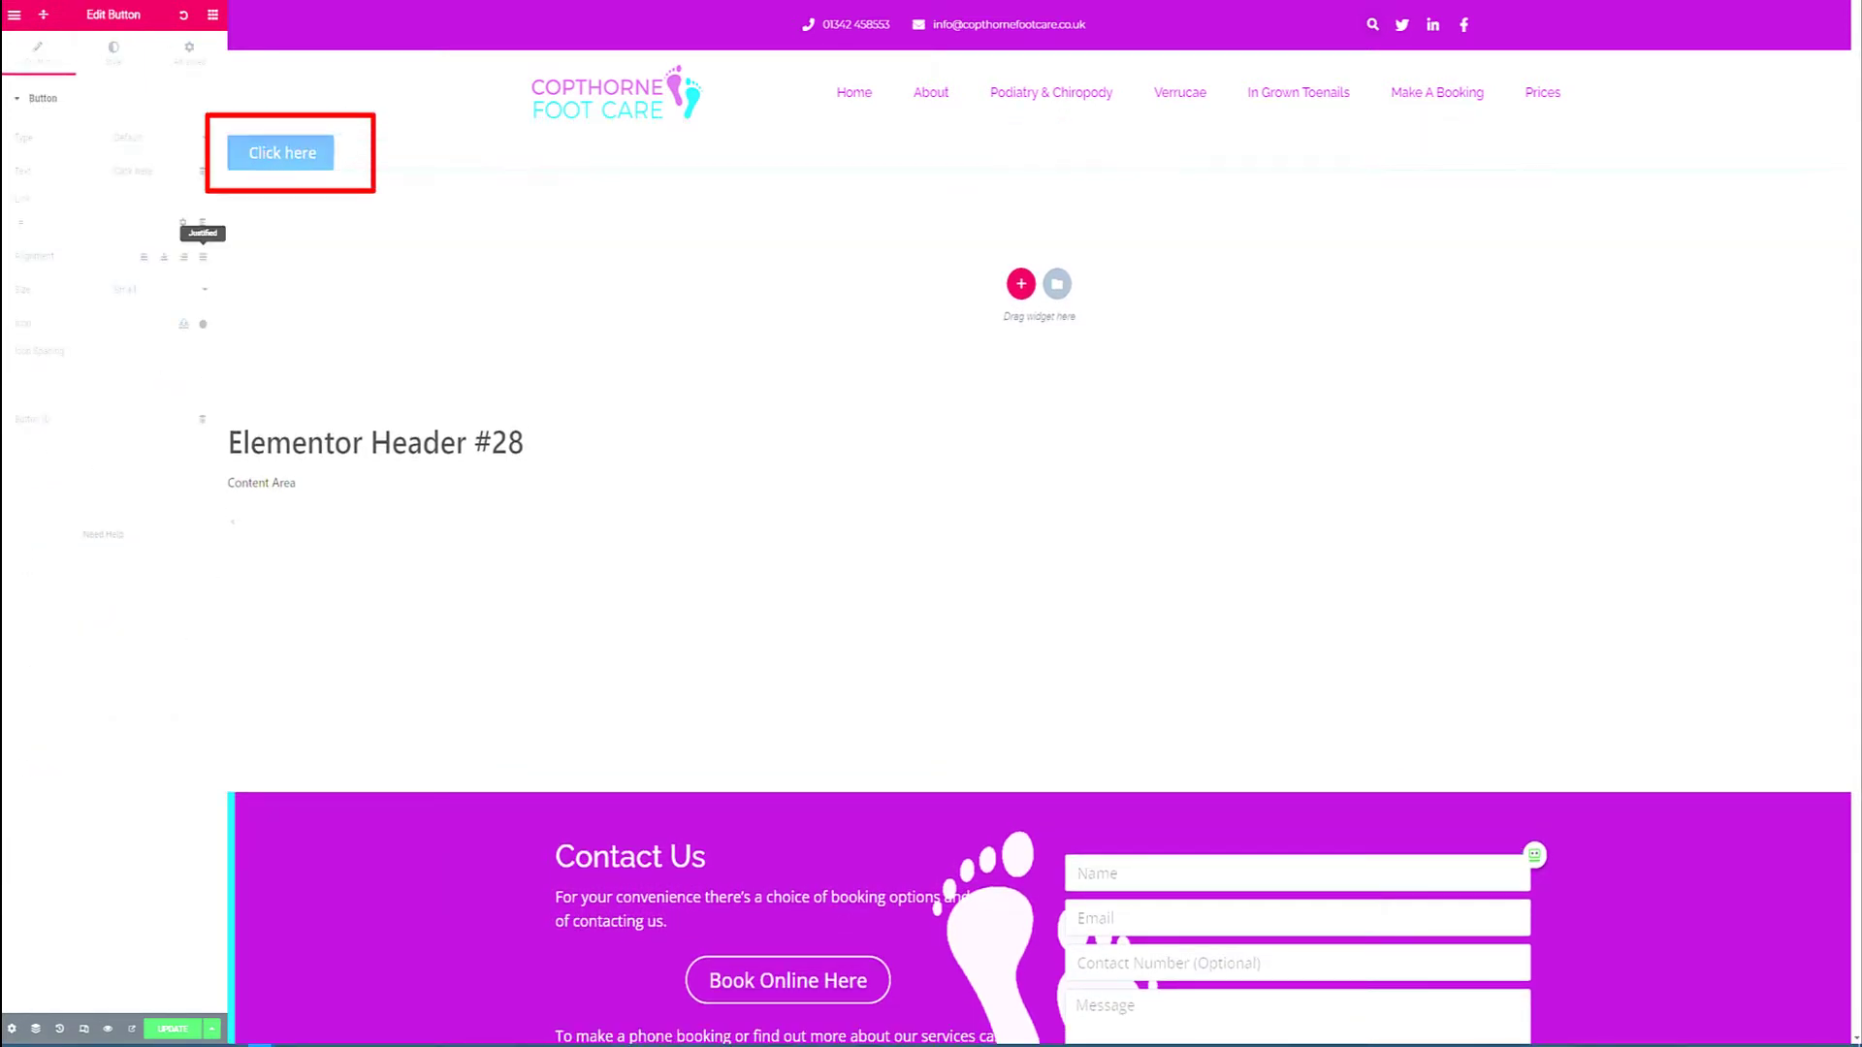
pyautogui.click(184, 256)
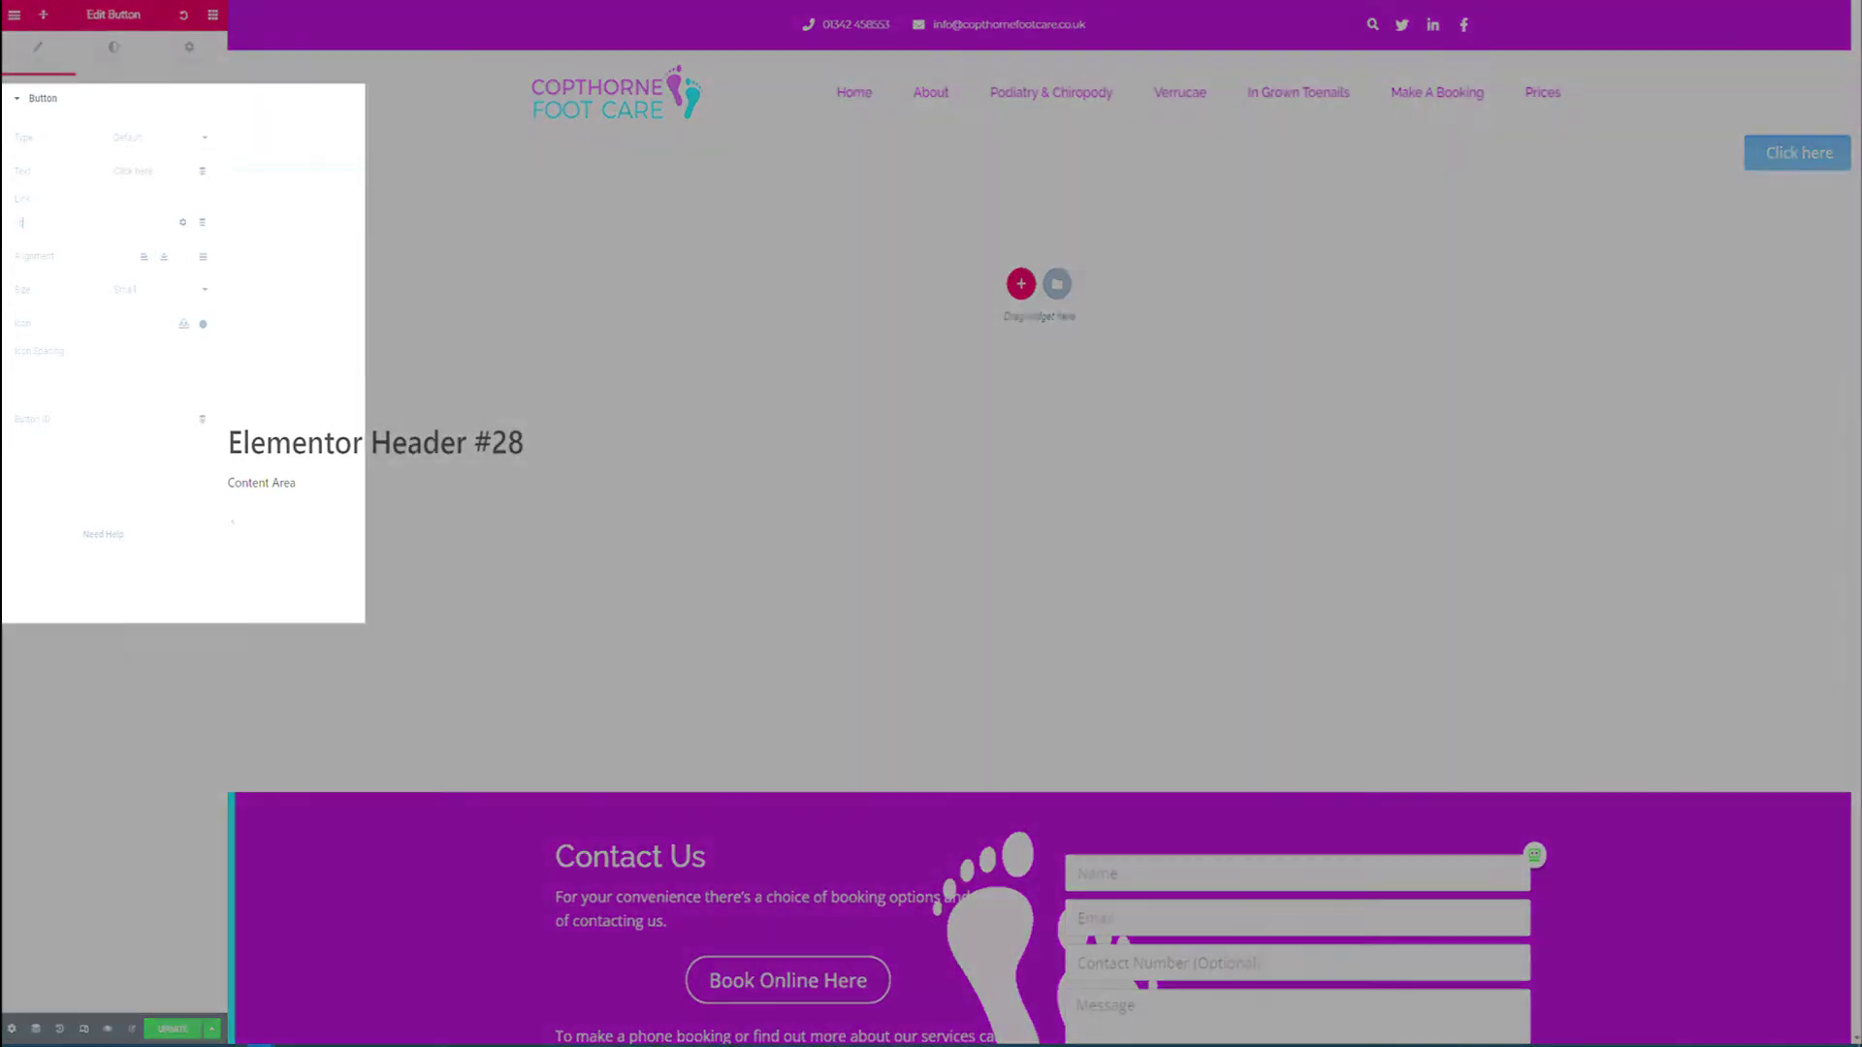
pyautogui.write('https://staging.copthornefootcare.co.uk')
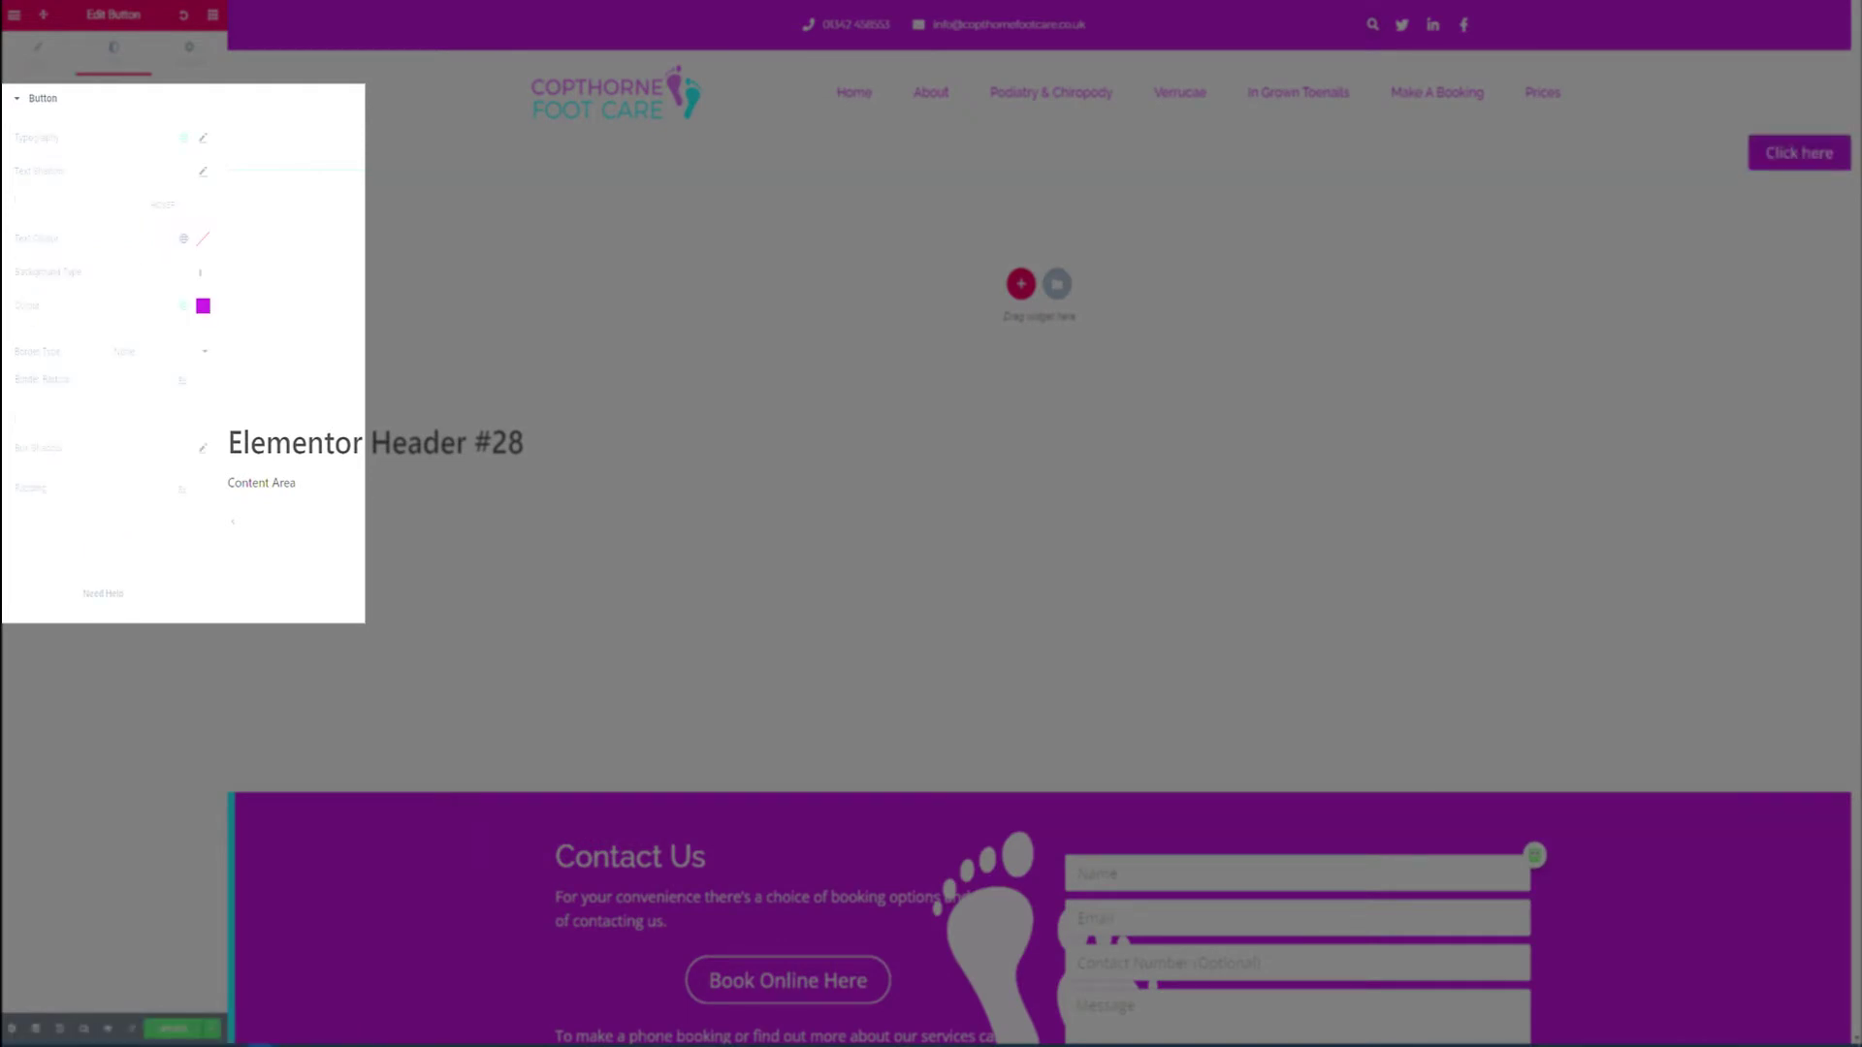
# - Give the button a purple-to-turquoise gradient background and round only its two top corners
pyautogui.click(201, 272)
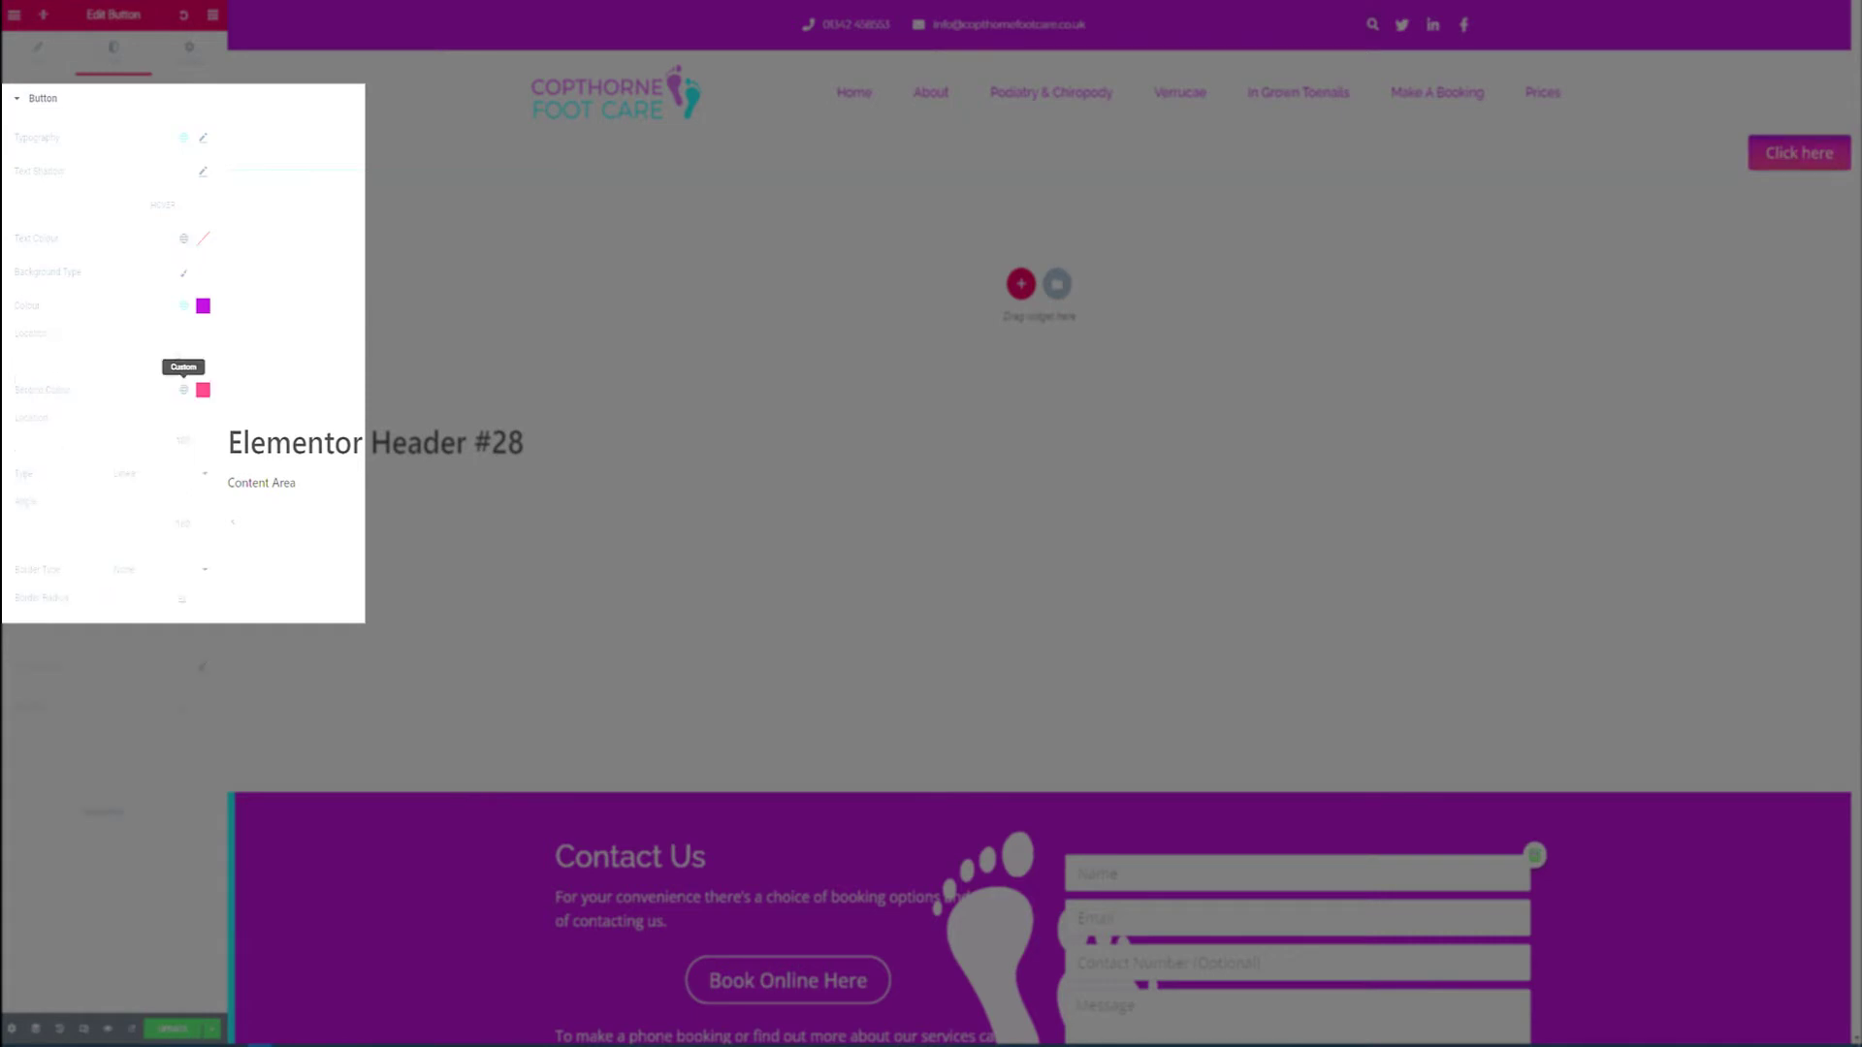
pyautogui.click(183, 390)
pyautogui.click(60, 492)
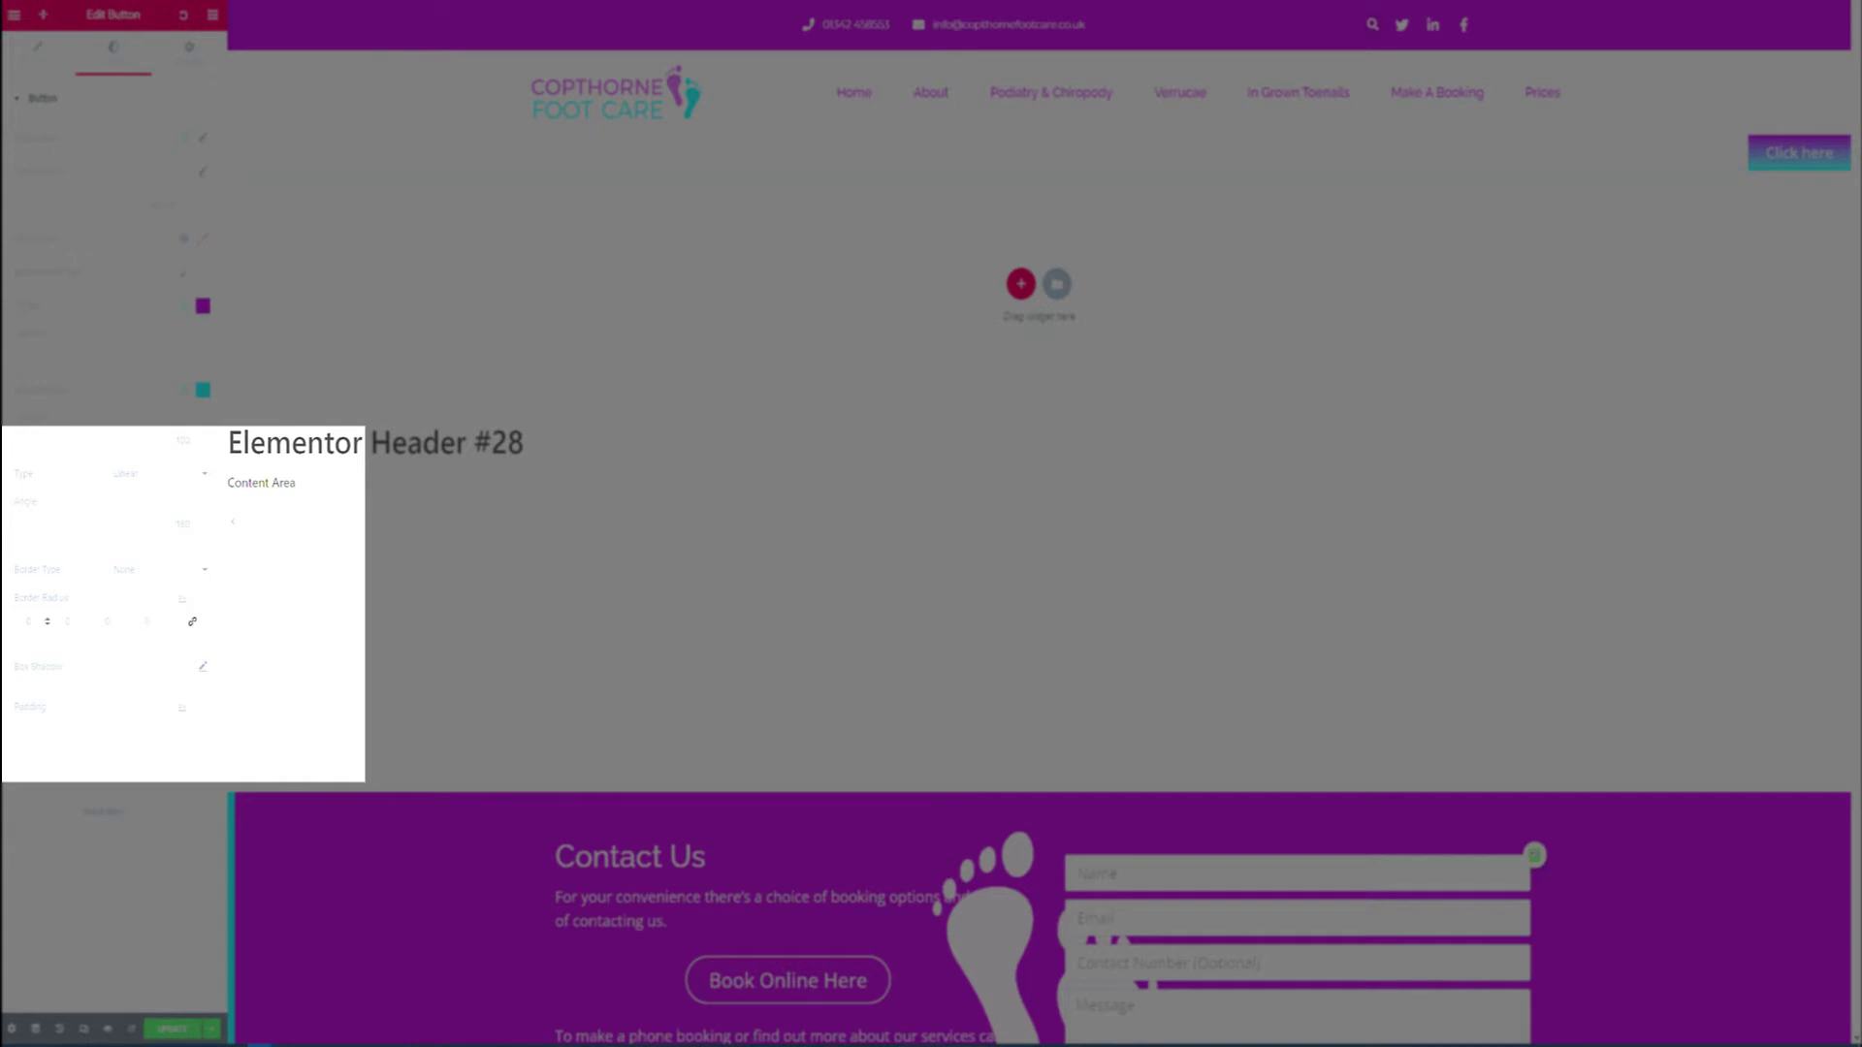
pyautogui.click(47, 618)
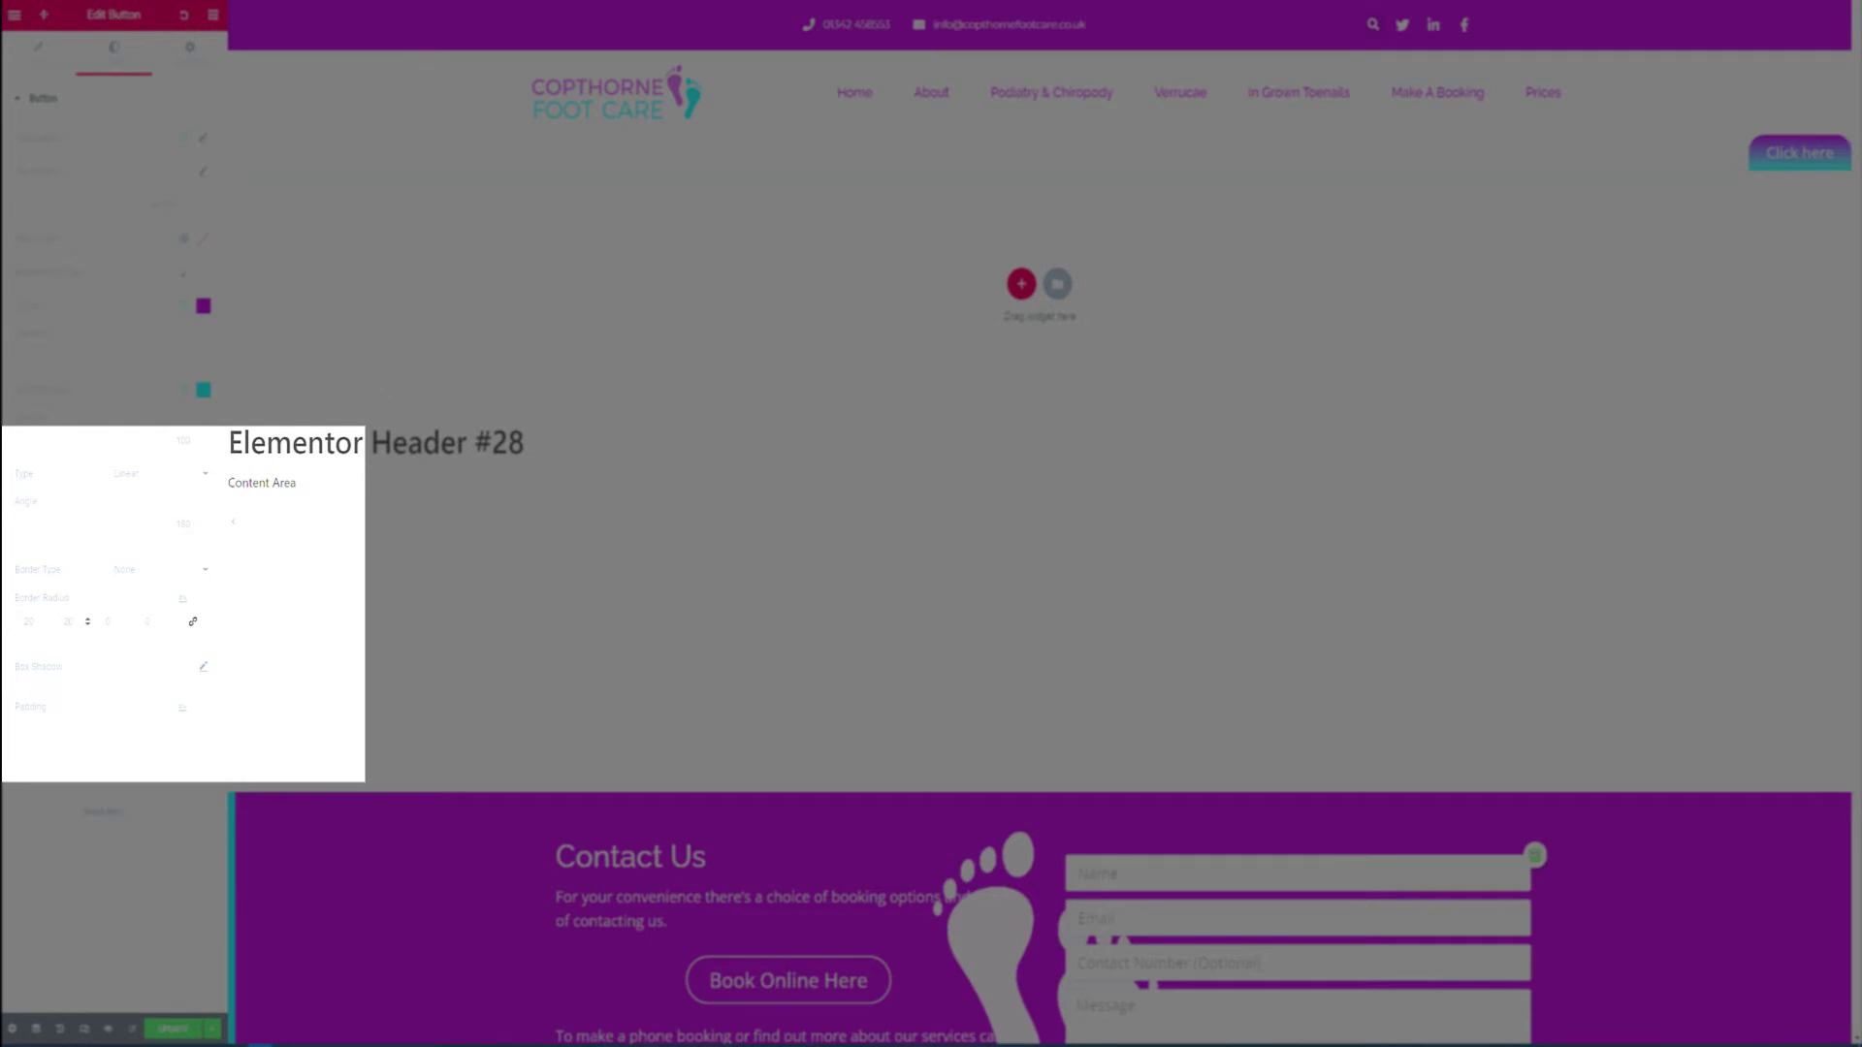
# - Unlink the button's padding values, set each side individually with 50 at the bottom, and save the template
pyautogui.click(193, 730)
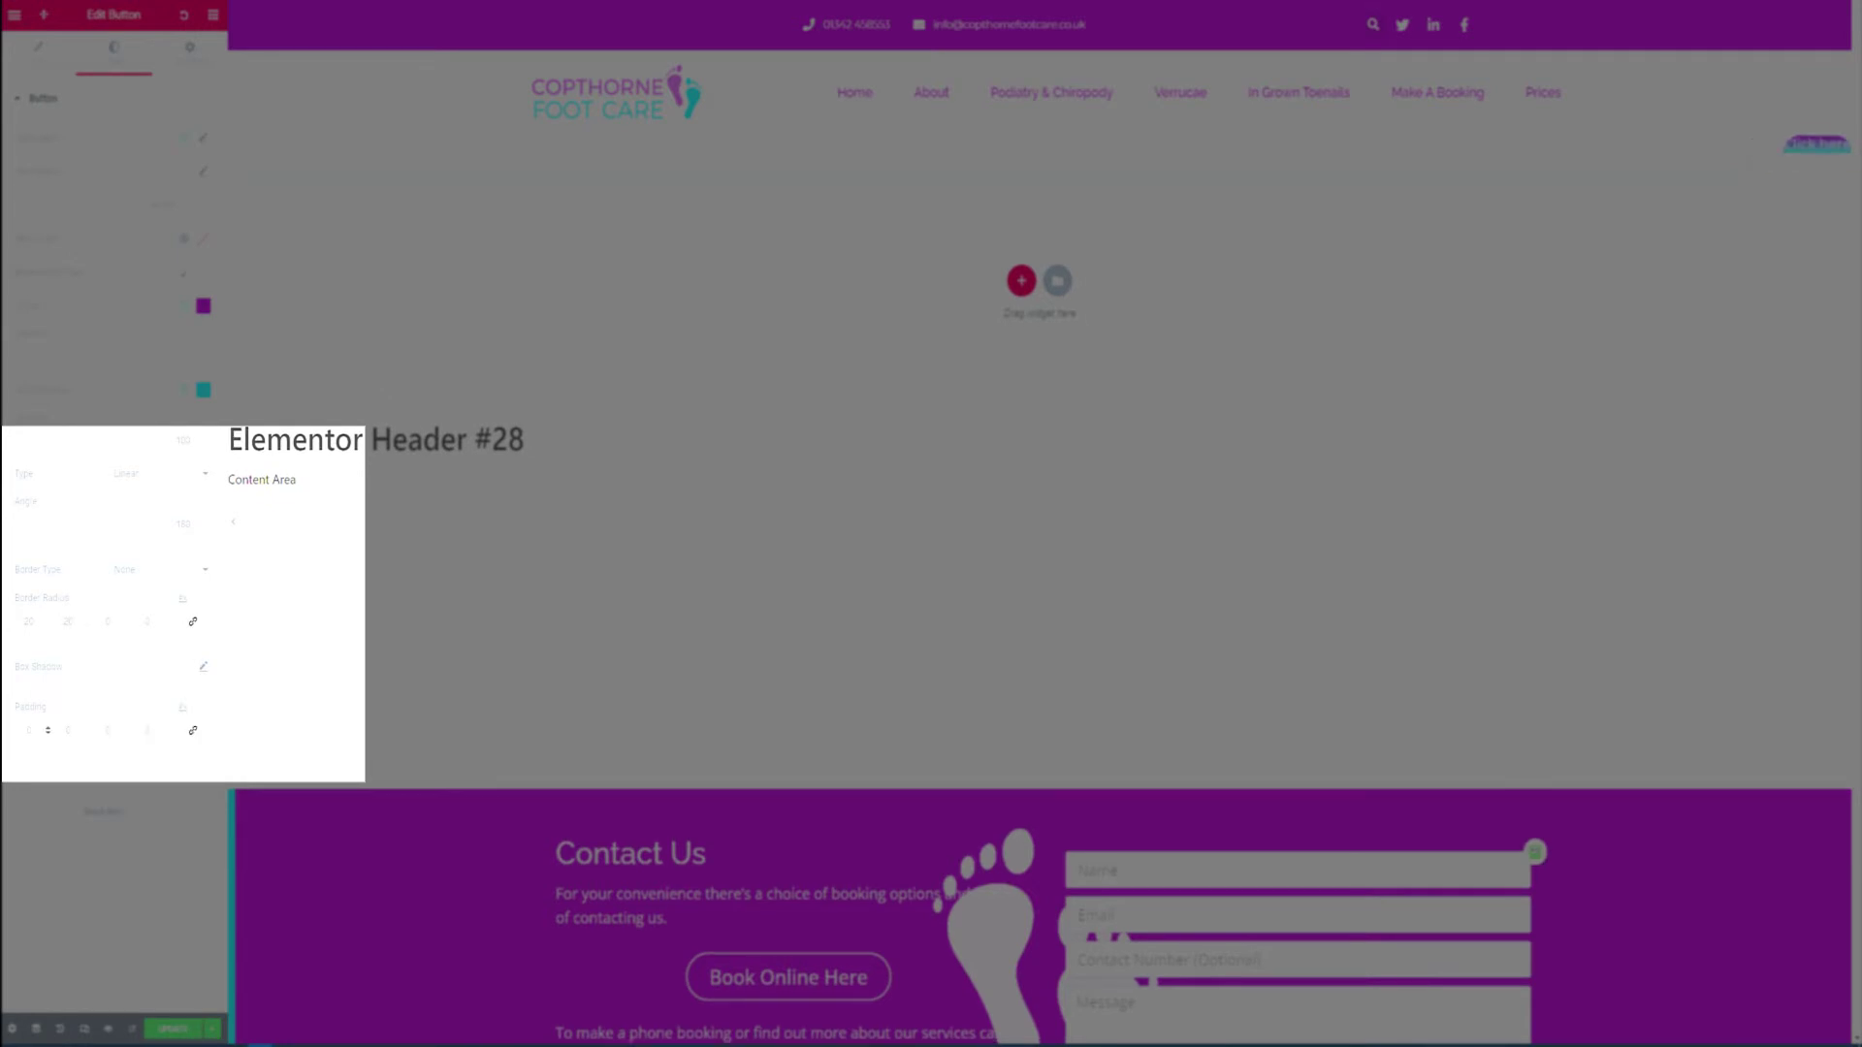
pyautogui.write('2')
pyautogui.click(68, 730)
pyautogui.write('2')
pyautogui.write('50')
pyautogui.click(147, 730)
pyautogui.write('2')
pyautogui.hotkey('ctrl', 's')
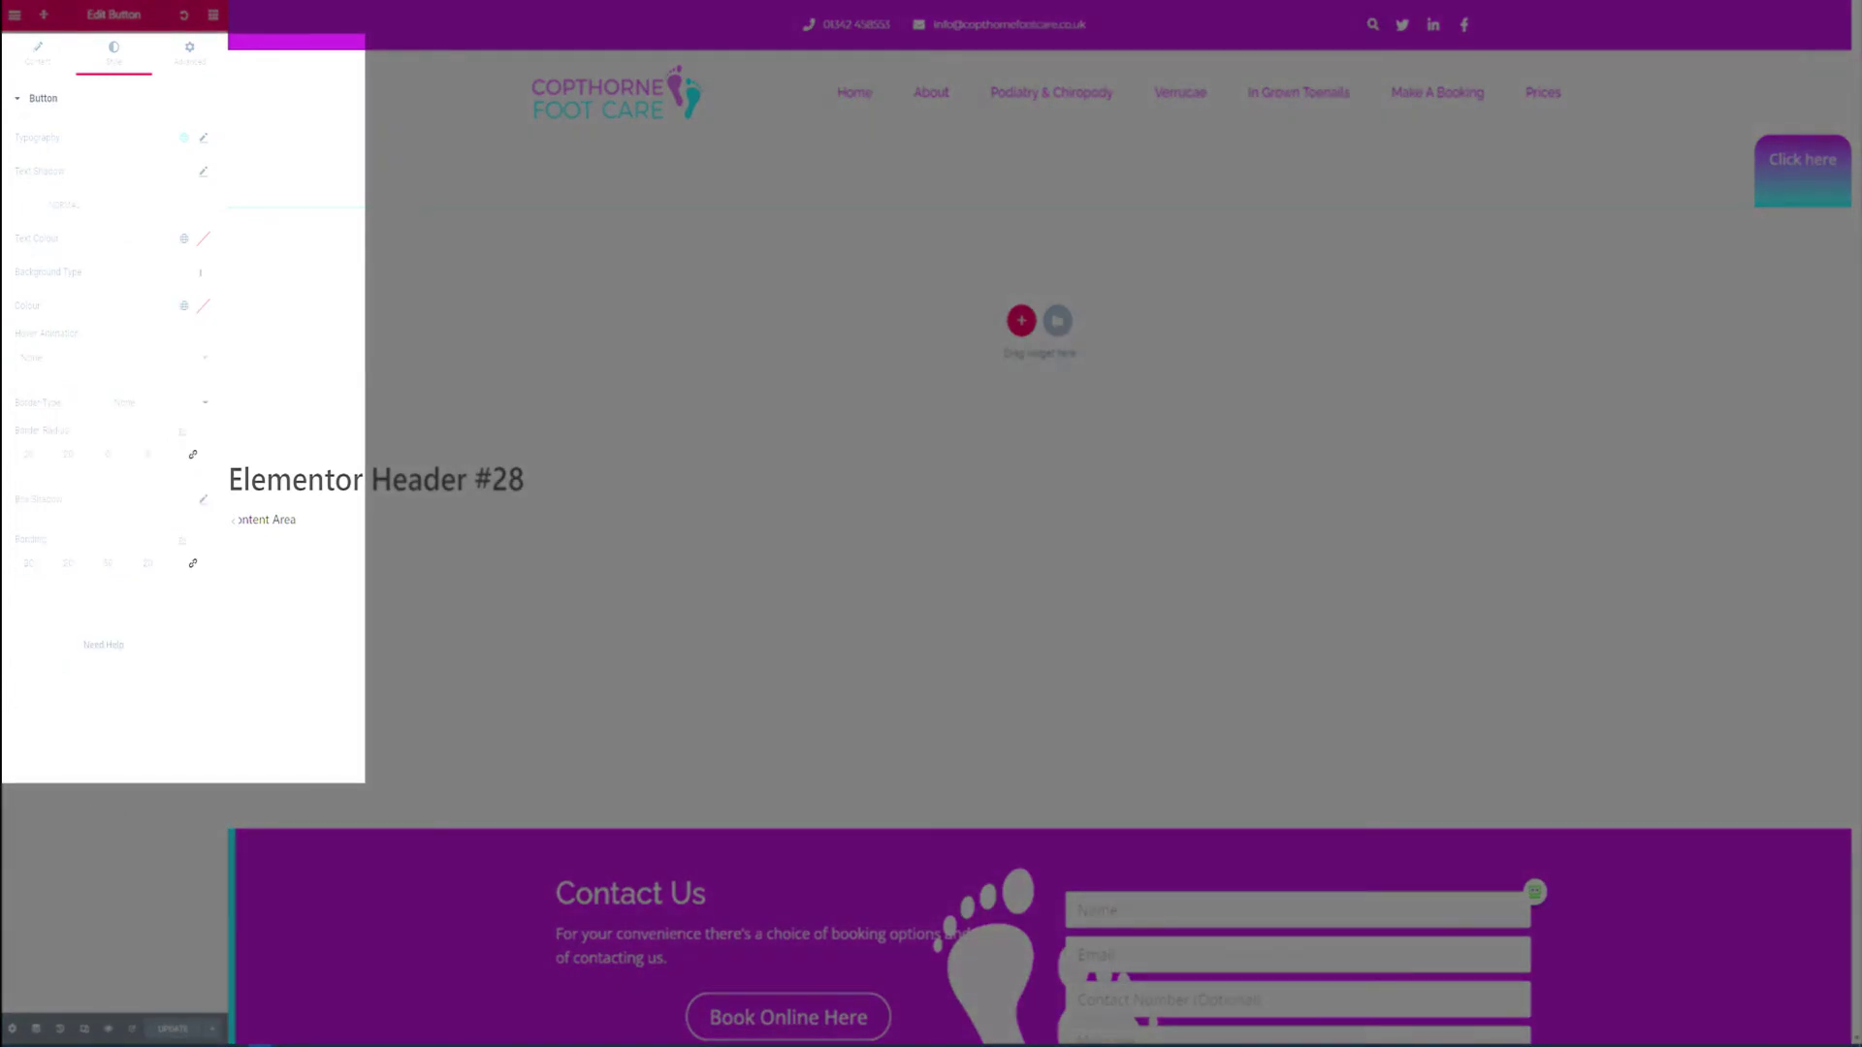
# - Set the button's hover animation to Grow and save the template
pyautogui.click(106, 358)
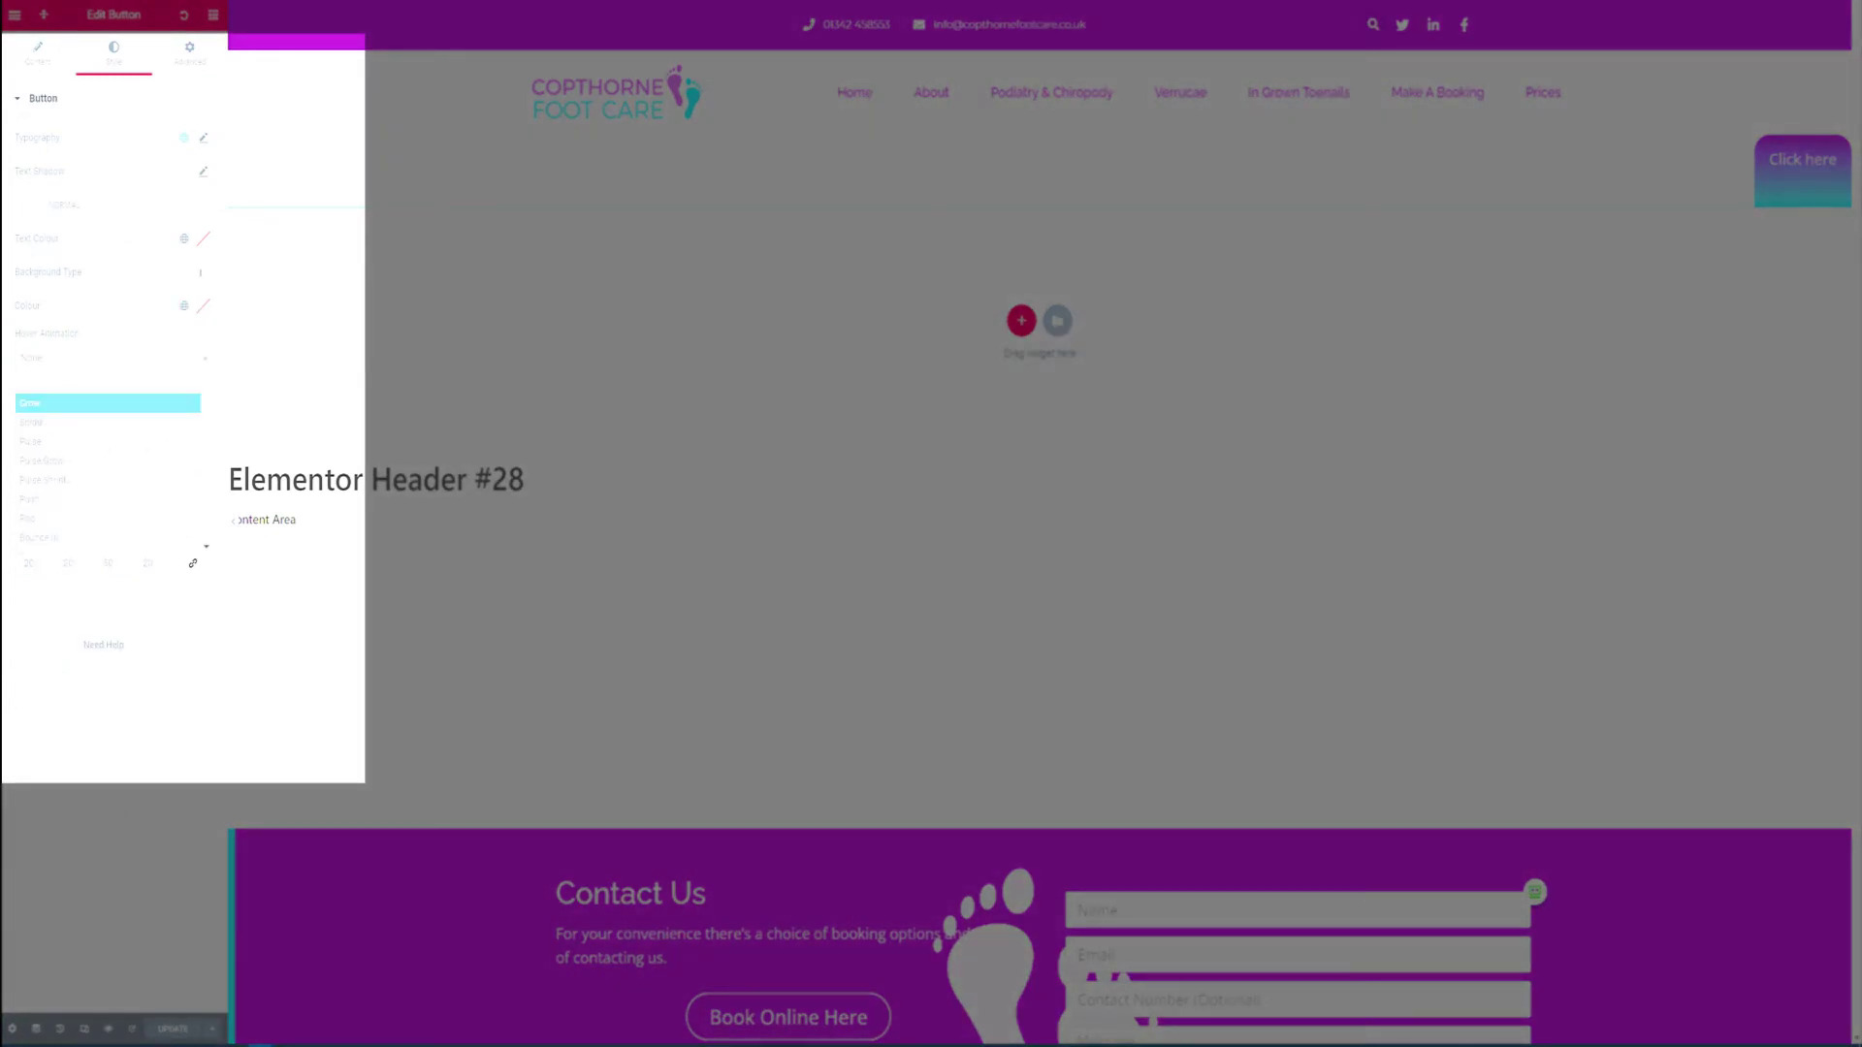
pyautogui.click(106, 403)
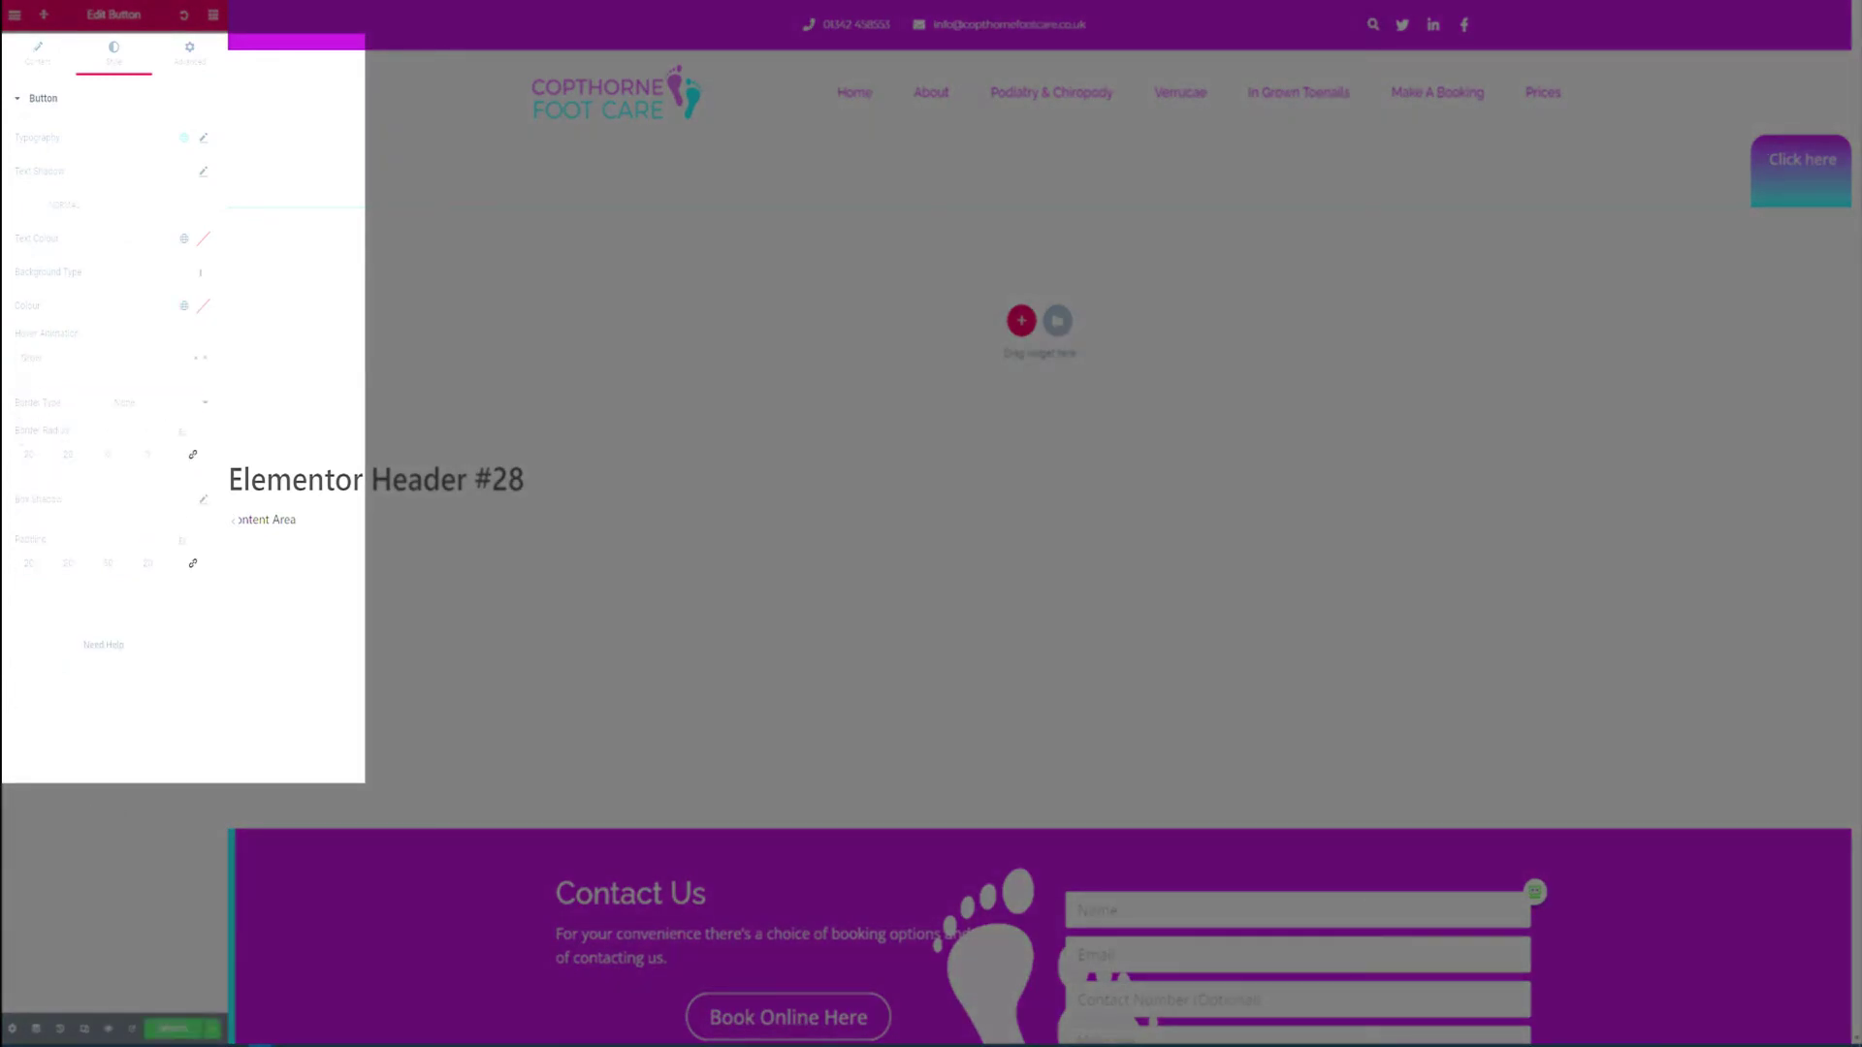
pyautogui.hotkey('ctrl', 's')
# - Assign the CSS class rotate to the button and paste the rotation code into its custom CSS
pyautogui.click(189, 53)
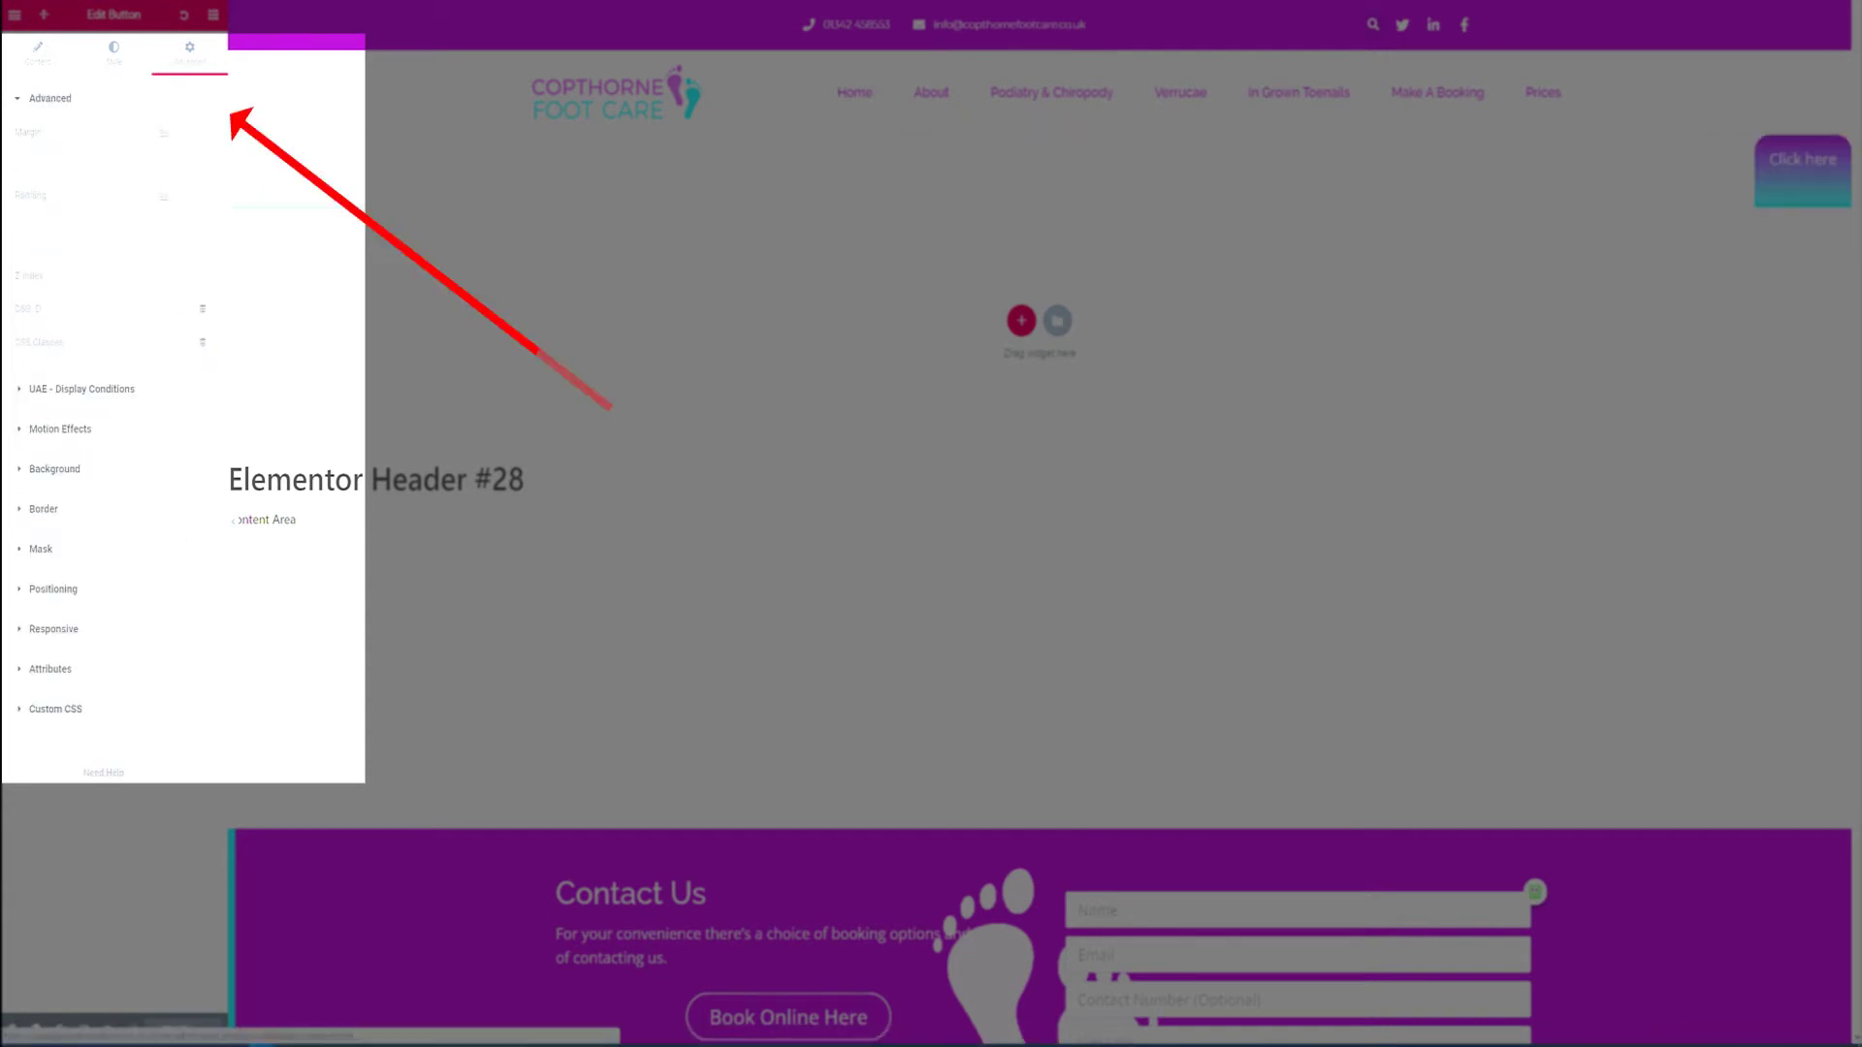
pyautogui.moveTo(152, 342)
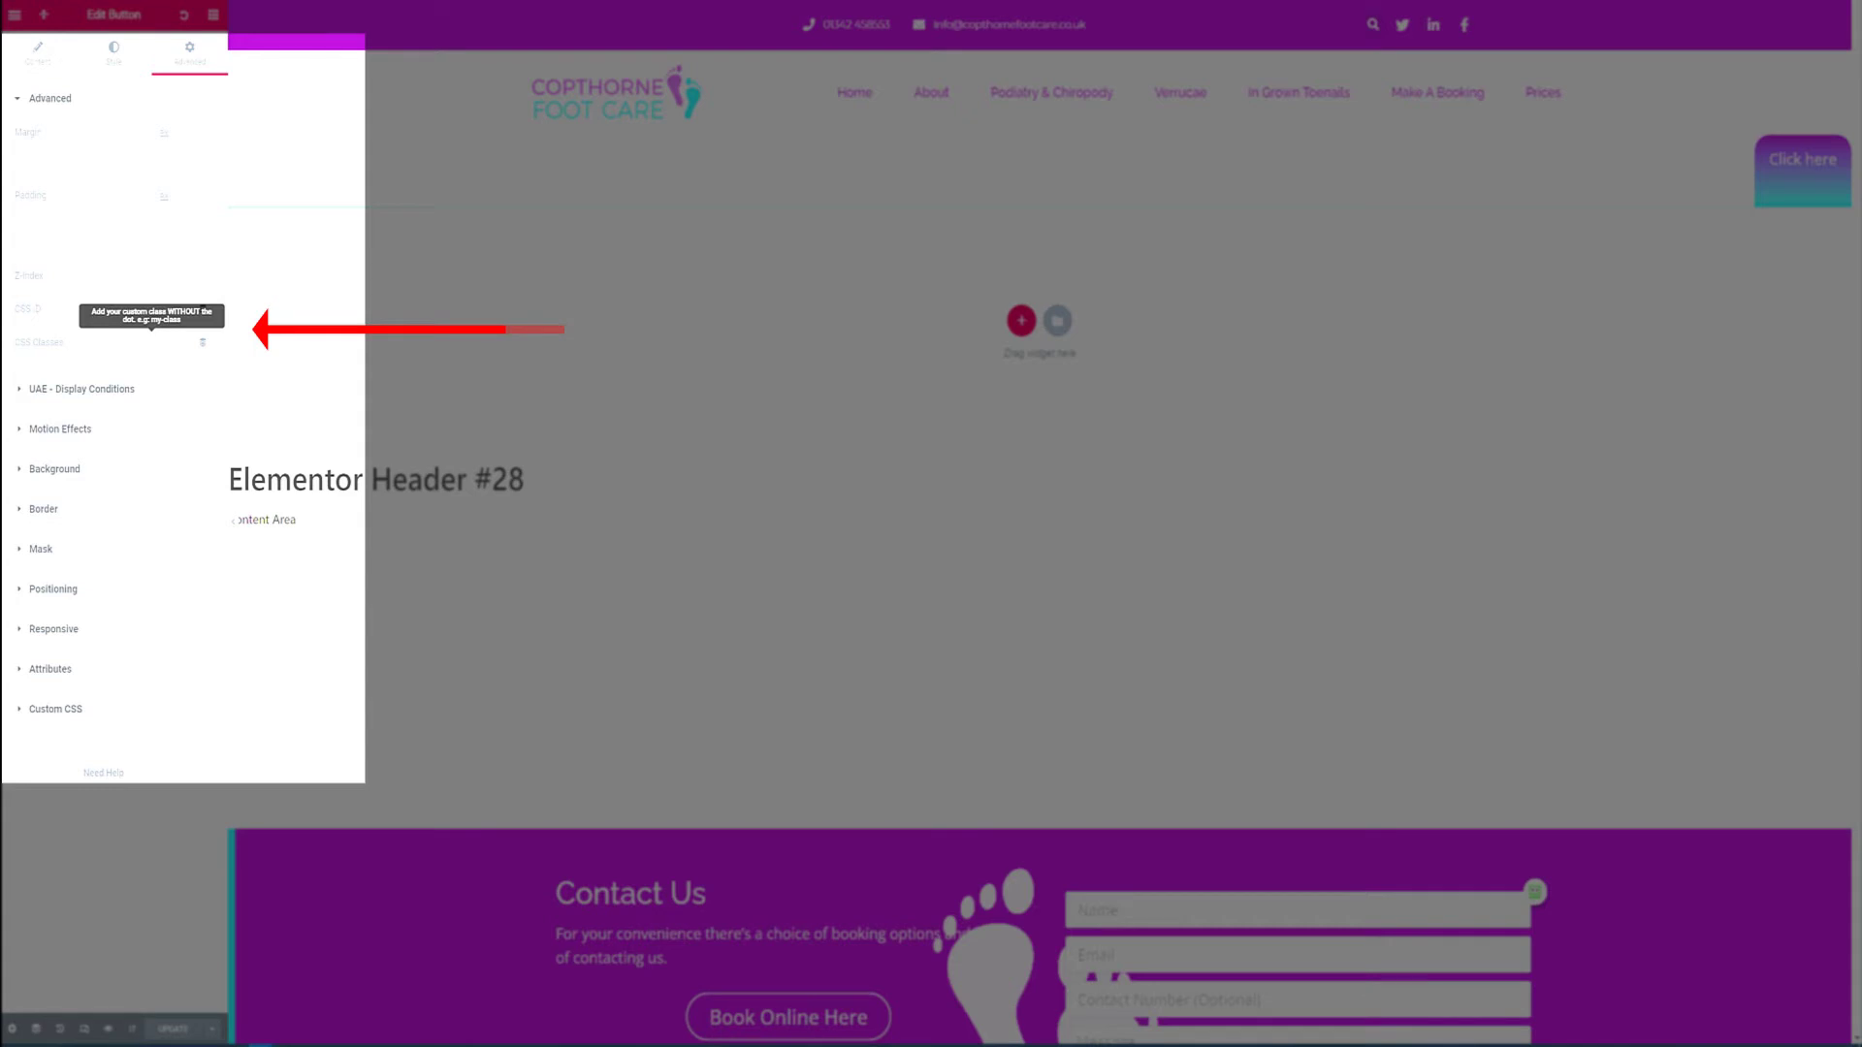
pyautogui.write('f')
pyautogui.write('otate')
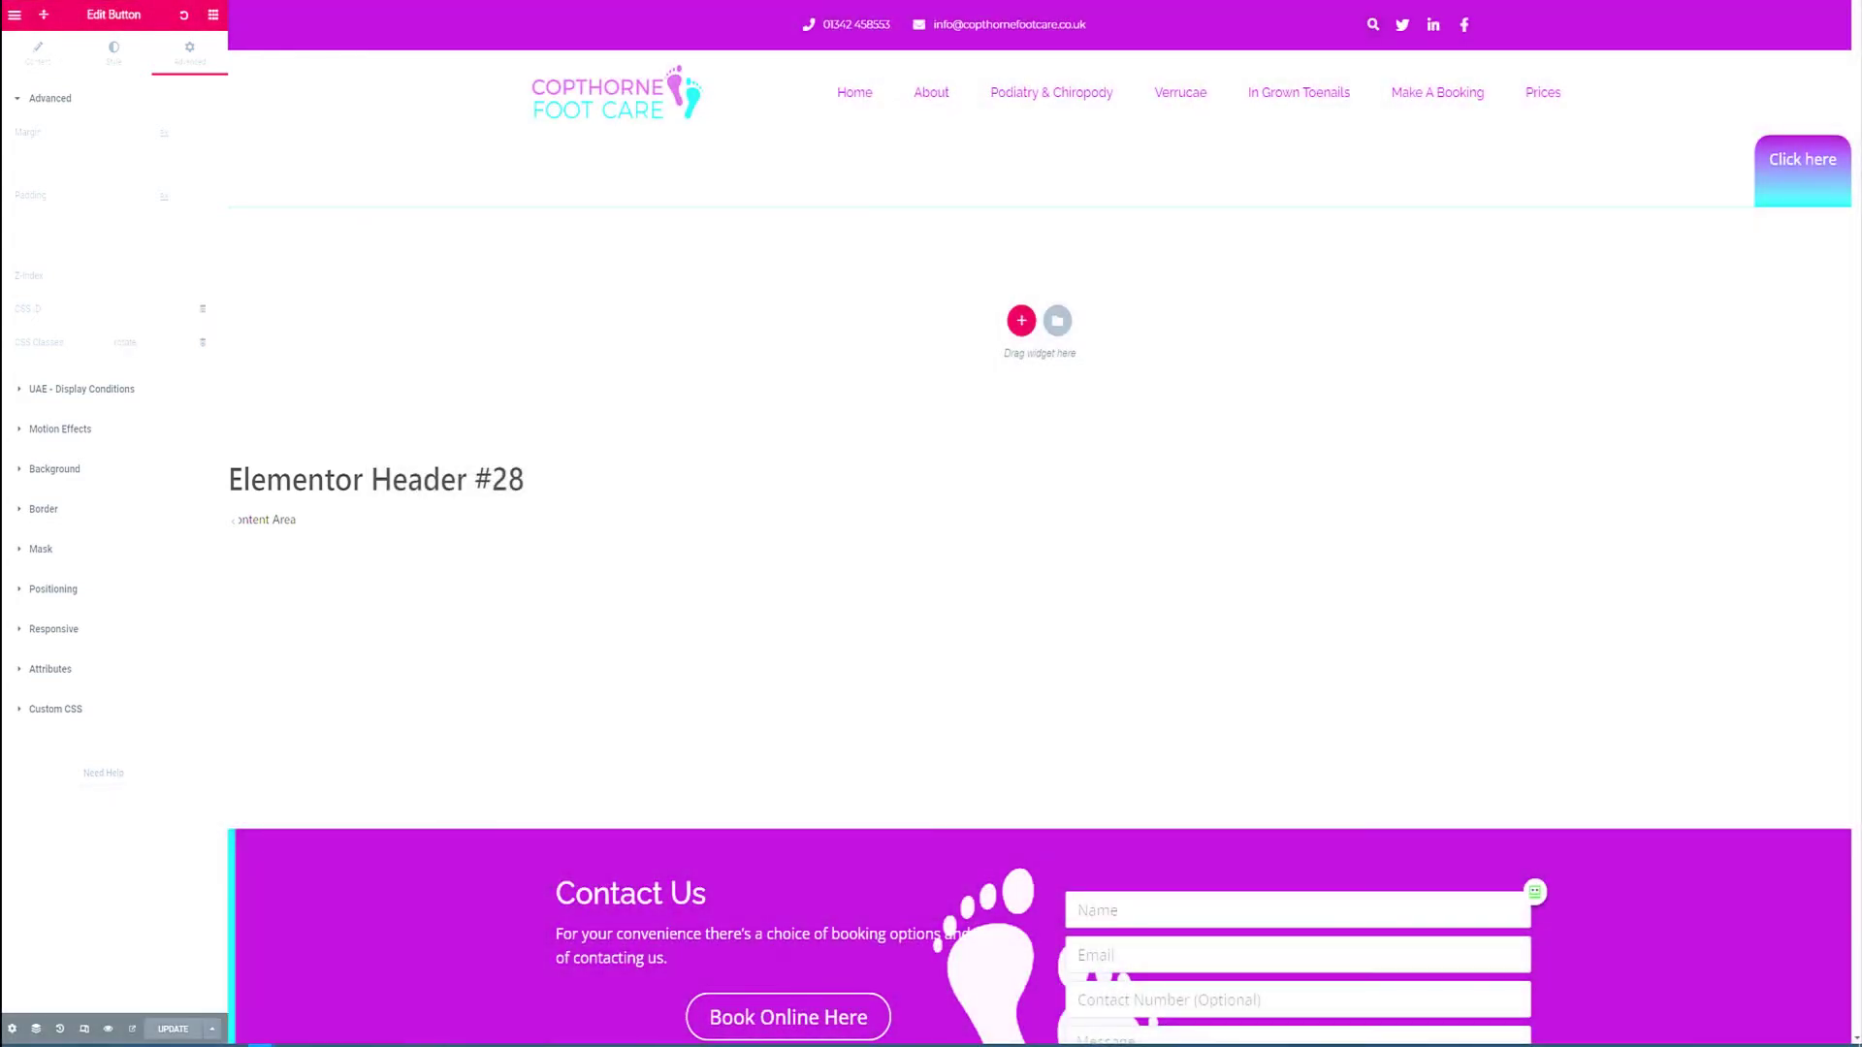
pyautogui.click(55, 709)
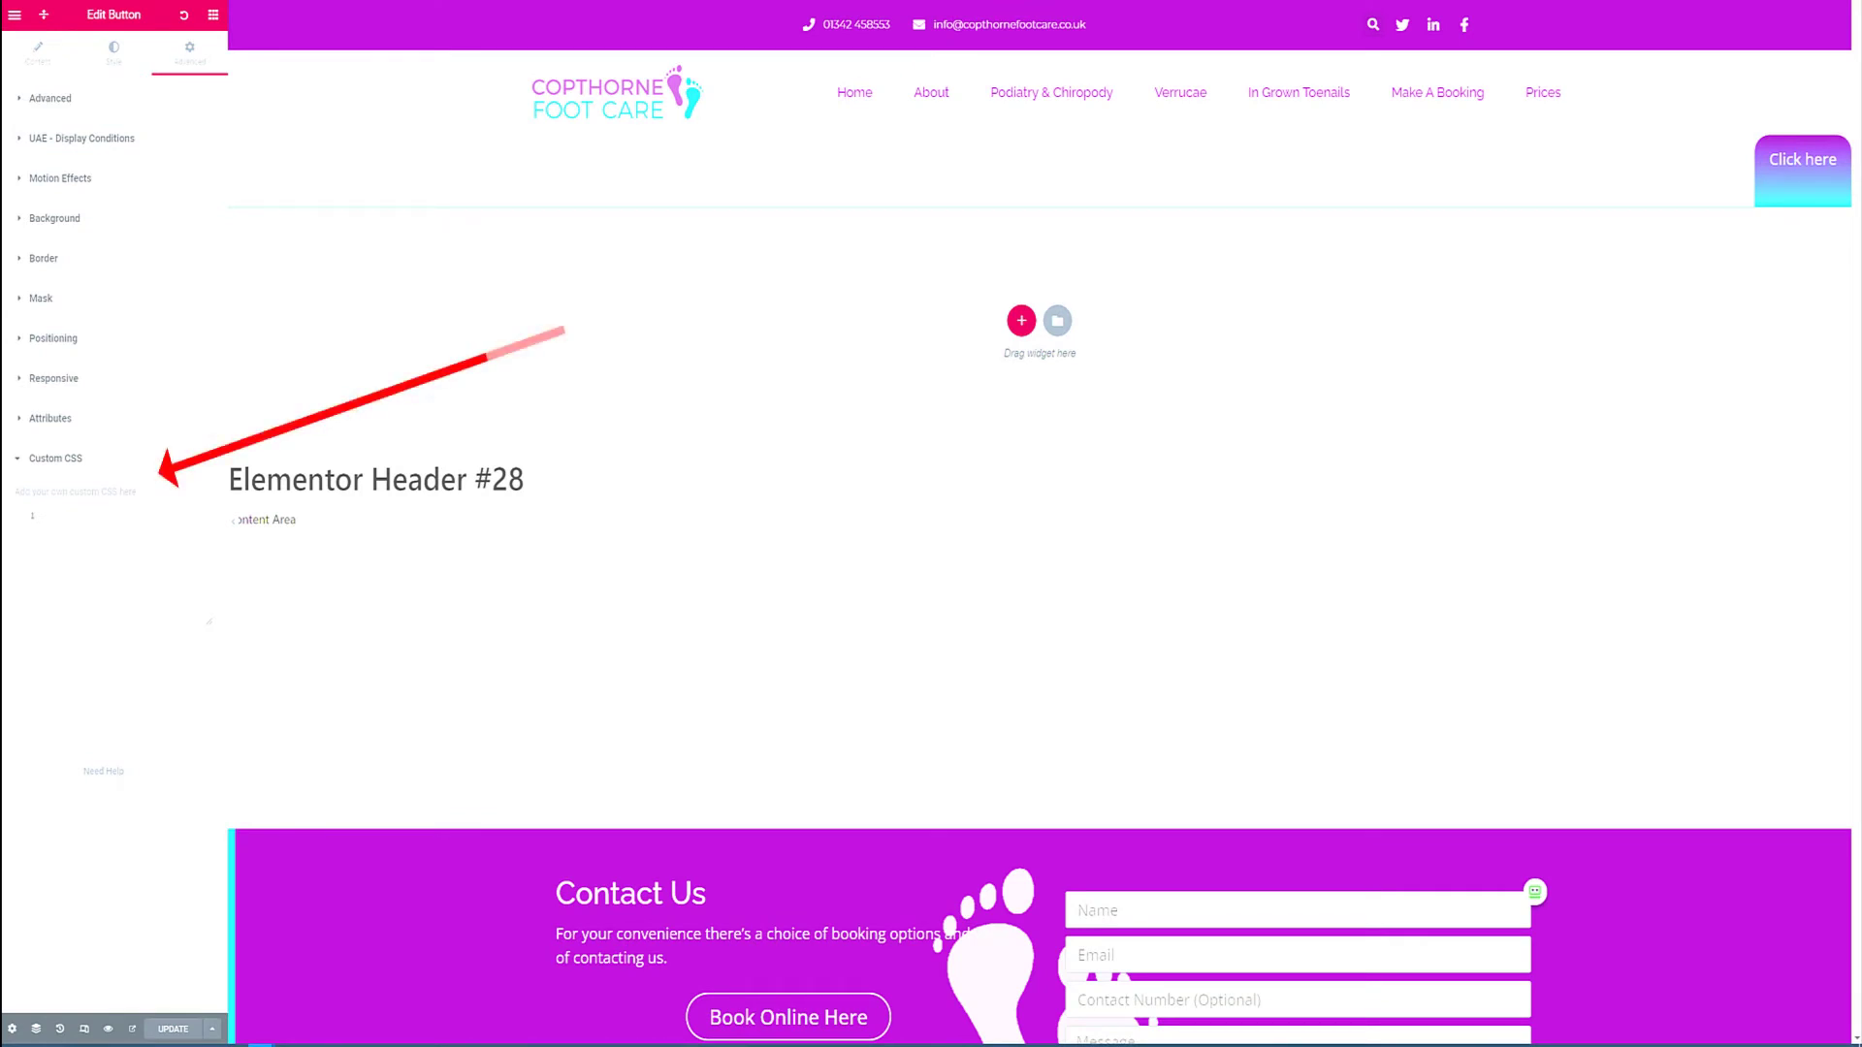
pyautogui.hotkey('ctrl', 'v')
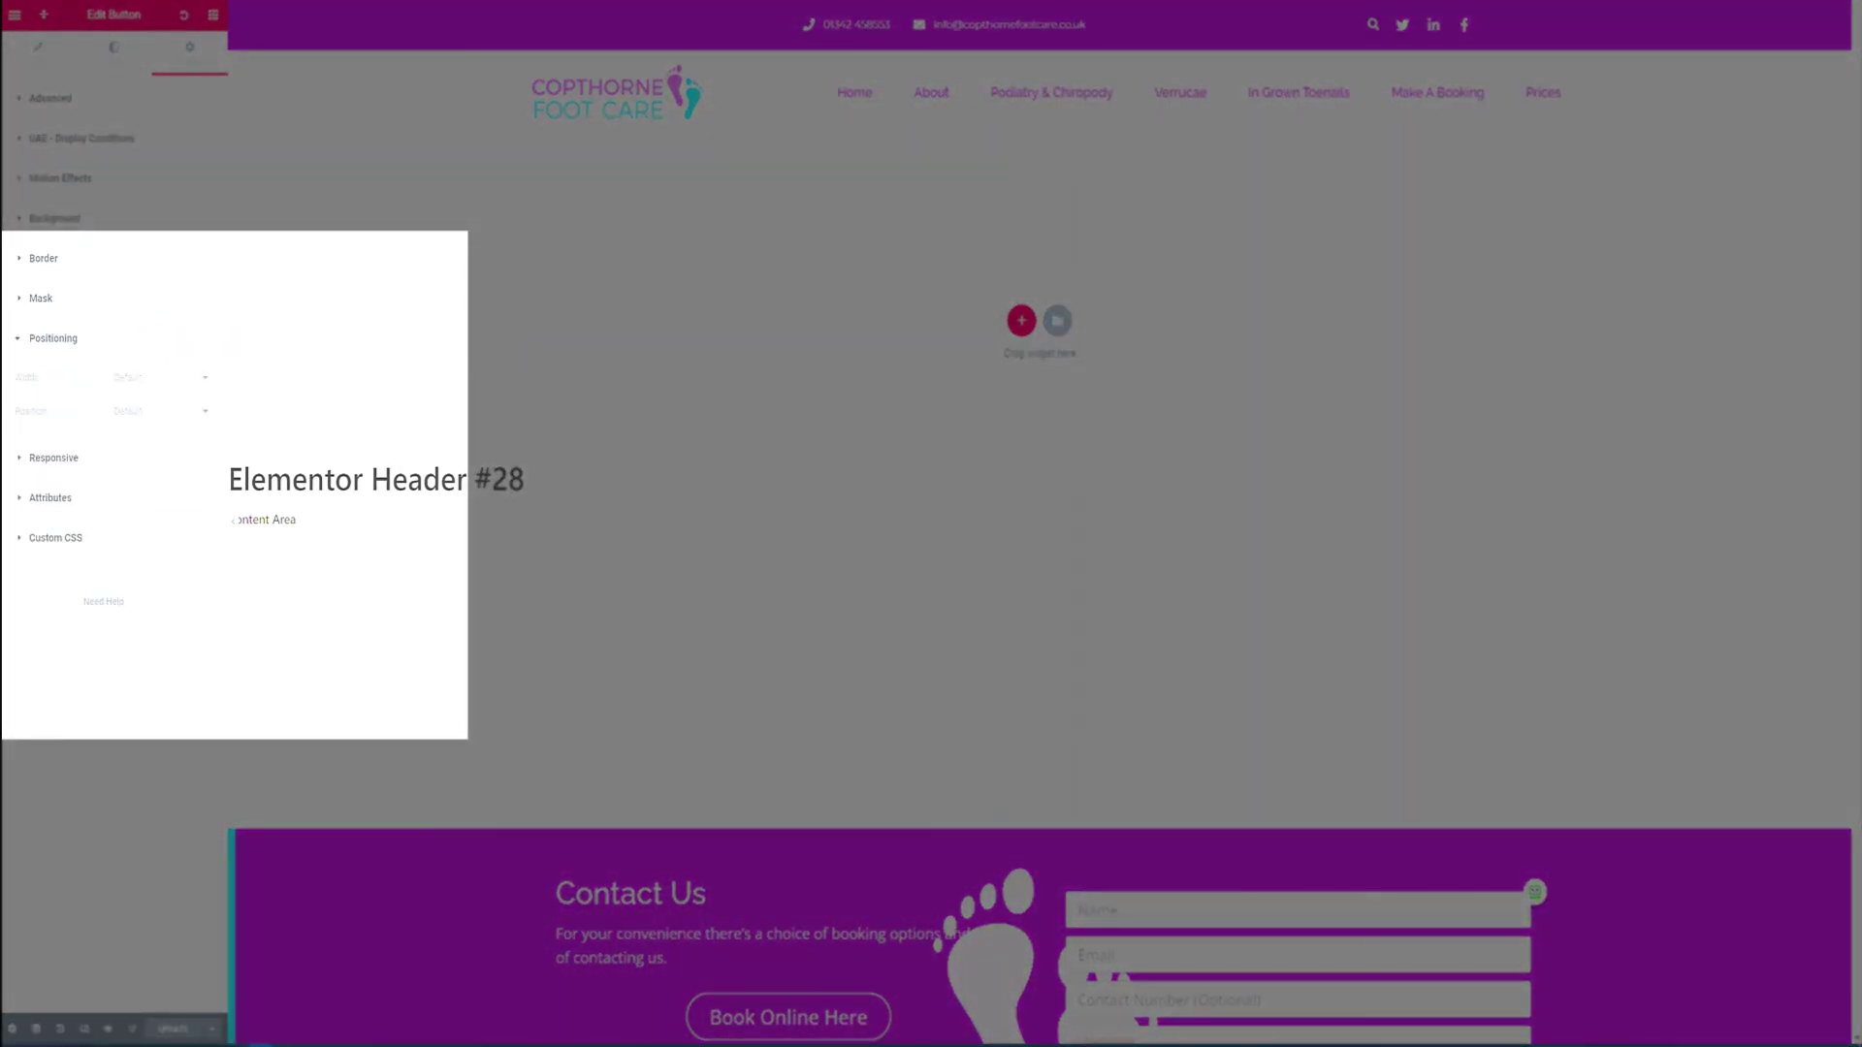
# - Set the button's position to Fixed and adjust its offsets, vertical offset unit and vertical orientation
pyautogui.click(160, 411)
pyautogui.click(155, 453)
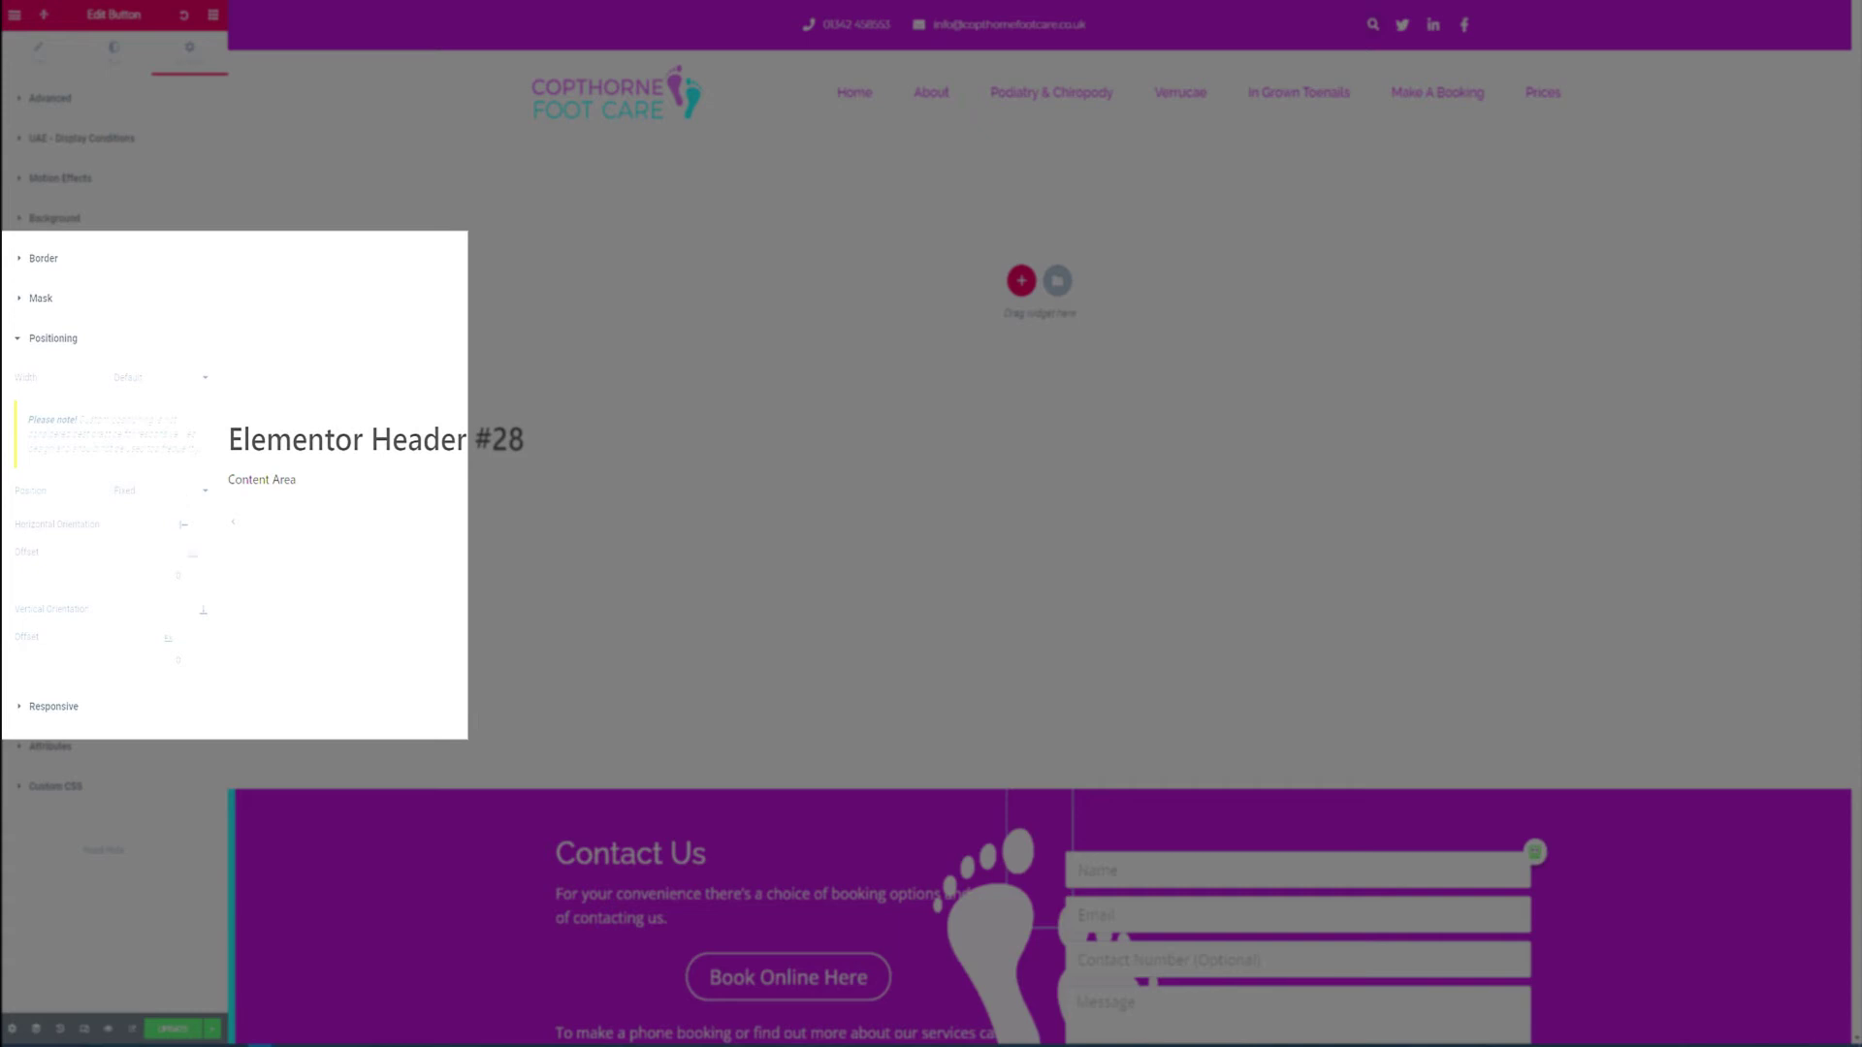
pyautogui.moveTo(83, 575); pyautogui.dragTo(66, 575)
pyautogui.click(192, 637)
pyautogui.moveTo(87, 660); pyautogui.dragTo(94, 661)
pyautogui.click(203, 609)
pyautogui.click(204, 609)
# - Set the button's horizontal offset to -20 and keep lowering it to move the button towards the page's right edge
pyautogui.click(184, 575)
pyautogui.write('-20')
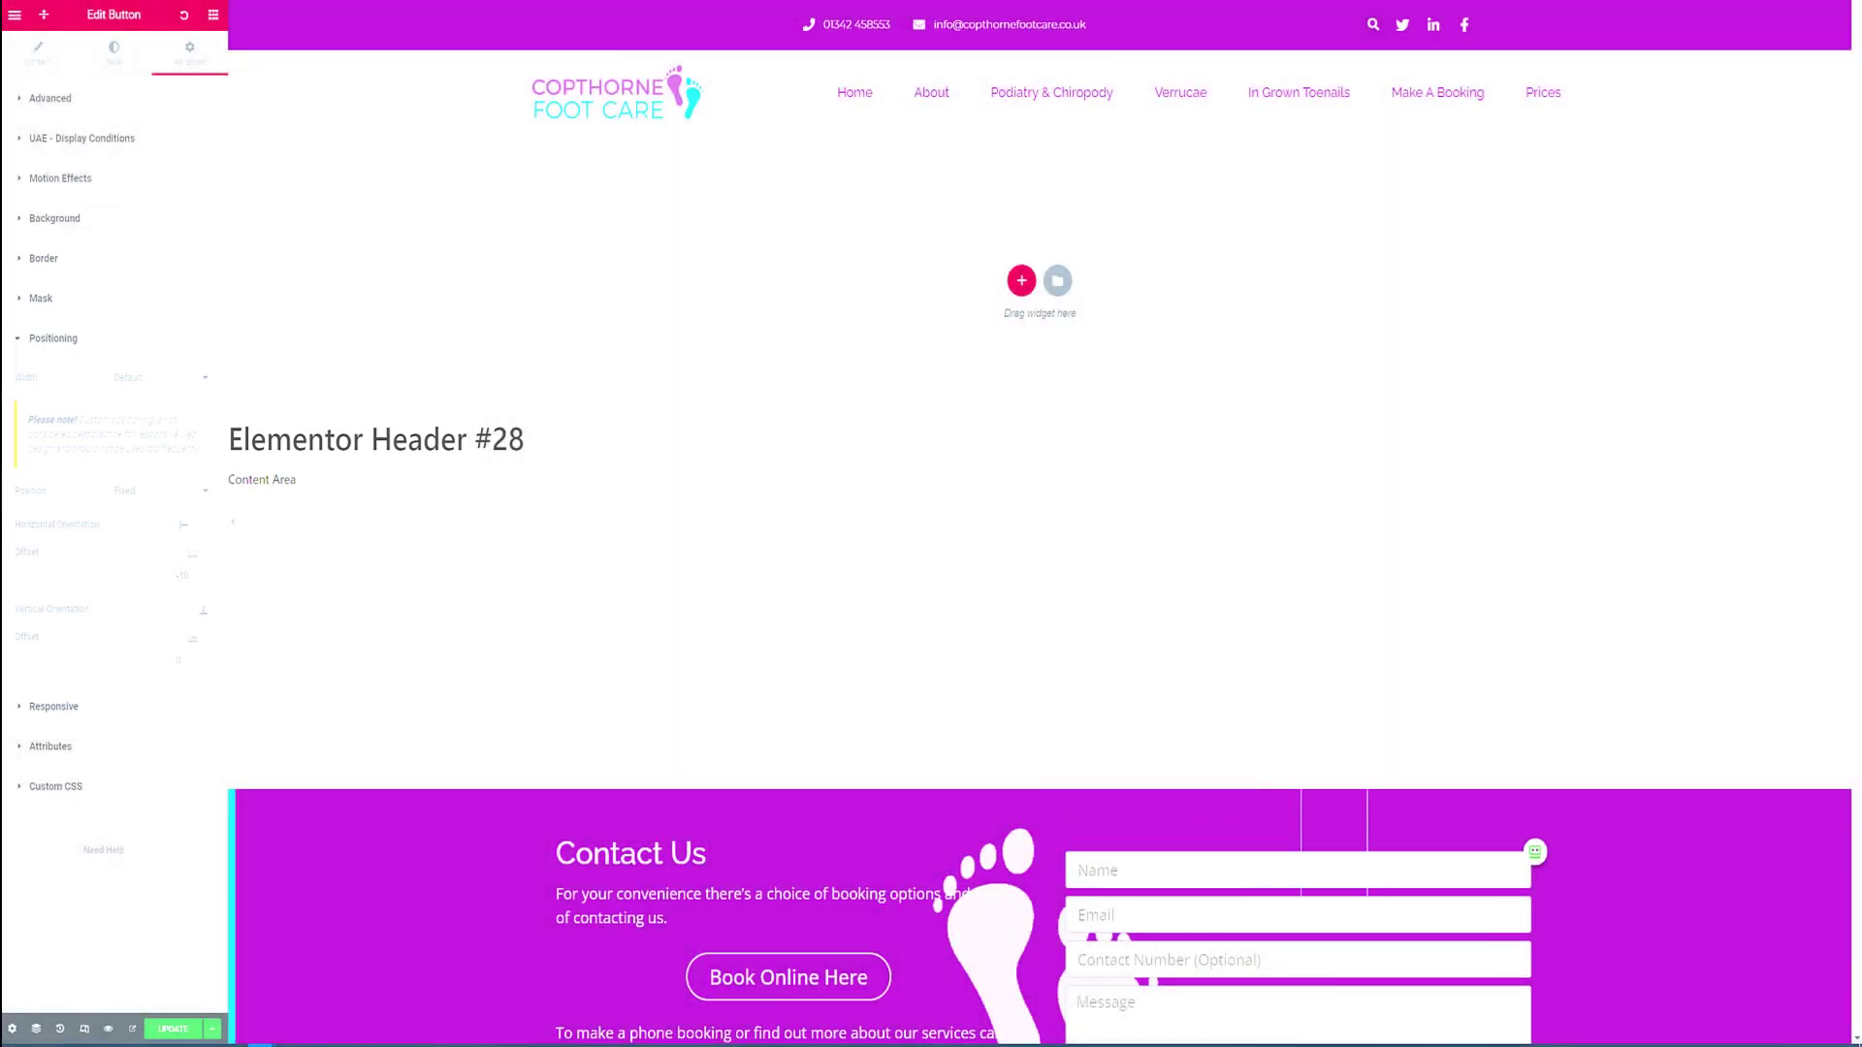
pyautogui.press('Down')
pyautogui.press('Down')
pyautogui.press('Down')
pyautogui.press('Down')
pyautogui.press('Down')
pyautogui.press('Down')
pyautogui.press('Down')
pyautogui.press('Down')
pyautogui.press('Down')
pyautogui.press('Down')
pyautogui.press('Down')
pyautogui.press('Down')
pyautogui.press('Down')
pyautogui.press('Down')
pyautogui.press('Down')
pyautogui.press('Down')
pyautogui.press('Down')
pyautogui.press('Down')
pyautogui.press('Down')
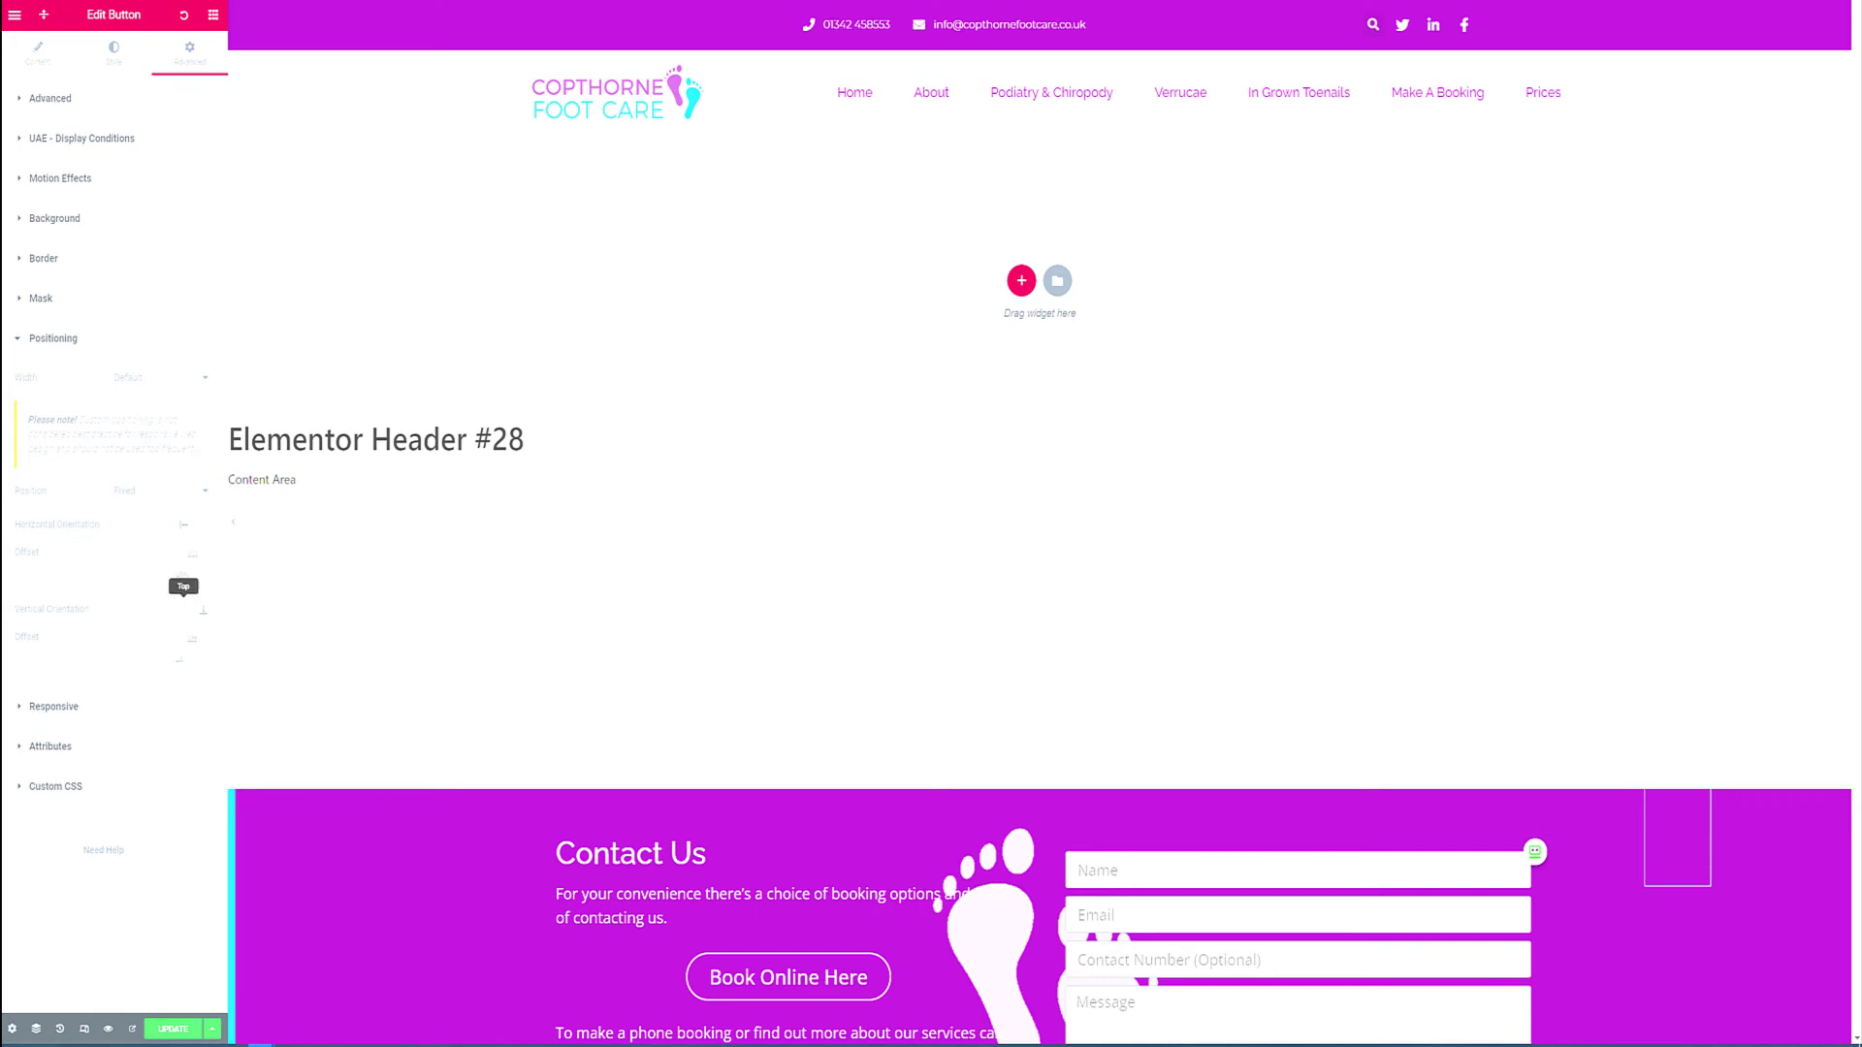
# - Lower the vertical offset until the rotated button sits slightly above the middle of the page height
pyautogui.press('Down')
pyautogui.press('Down')
pyautogui.press('Down')
pyautogui.press('Down')
pyautogui.press('Down')
pyautogui.press('Down')
pyautogui.press('Down')
pyautogui.press('Down')
pyautogui.press('Down')
pyautogui.press('Down')
pyautogui.press('Down')
pyautogui.press('Down')
pyautogui.press('Down')
pyautogui.press('Down')
pyautogui.press('Down')
pyautogui.press('Down')
pyautogui.press('Down')
pyautogui.press('Down')
pyautogui.press('Down')
pyautogui.press('Down')
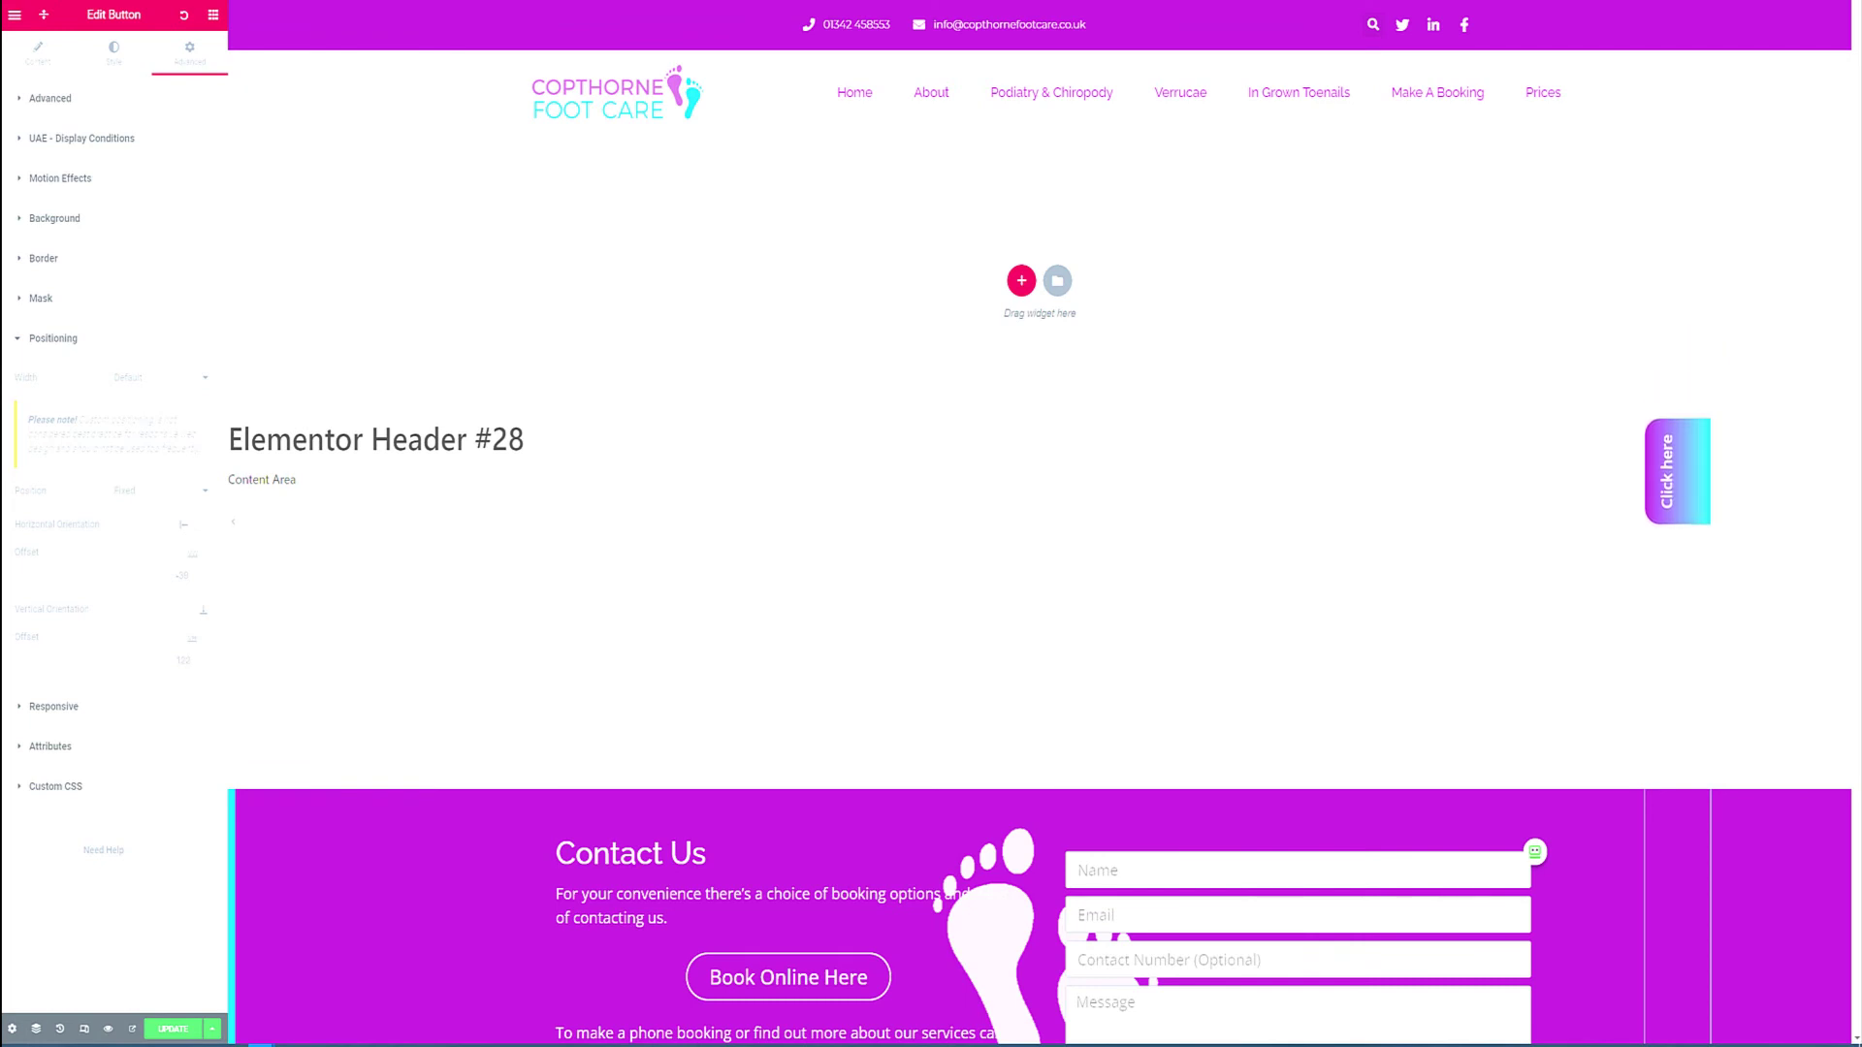
pyautogui.press('Down')
pyautogui.press('Down')
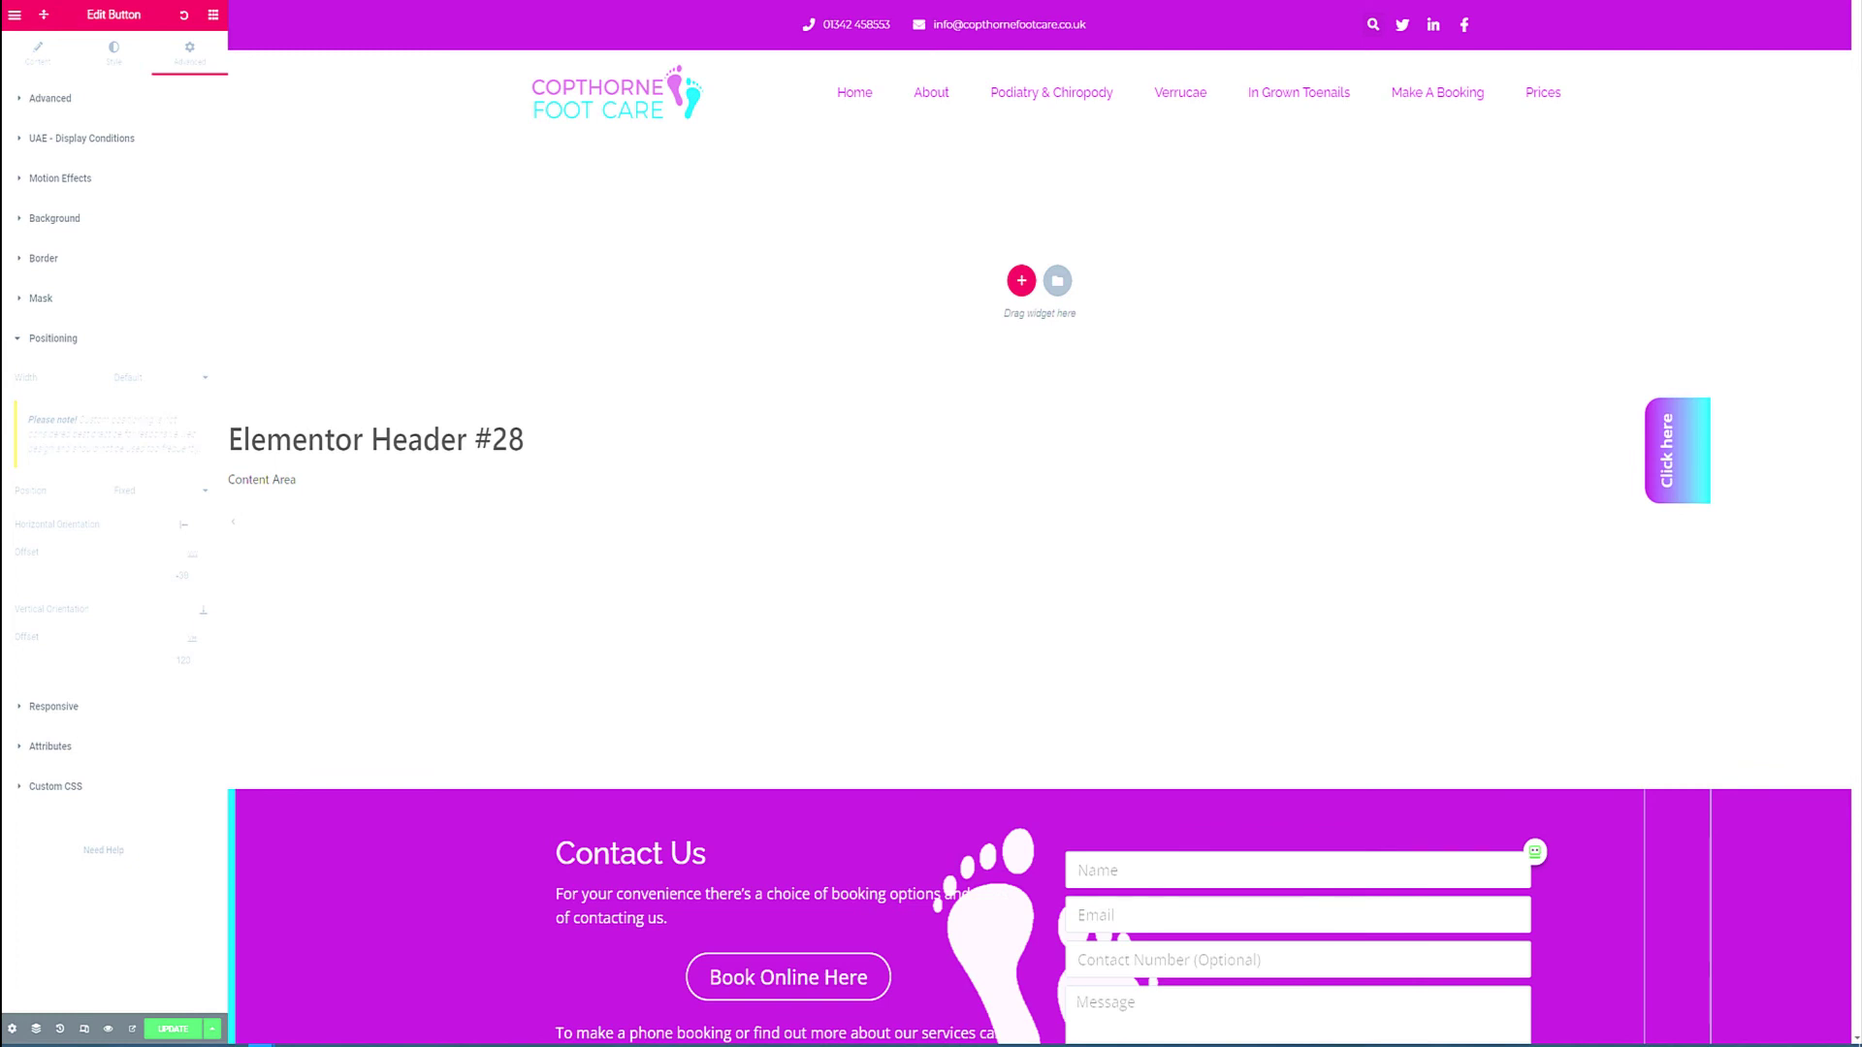
# - Fine-tune the horizontal offset so the button sits against the page's right edge with its label readable, and save the template
pyautogui.press('Down')
pyautogui.press('Down')
pyautogui.press('Down')
pyautogui.press('Down')
pyautogui.press('Down')
pyautogui.press('Down')
pyautogui.press('Down')
pyautogui.press('Down')
pyautogui.press('Down')
pyautogui.press('Down')
pyautogui.press('Down')
pyautogui.press('Down')
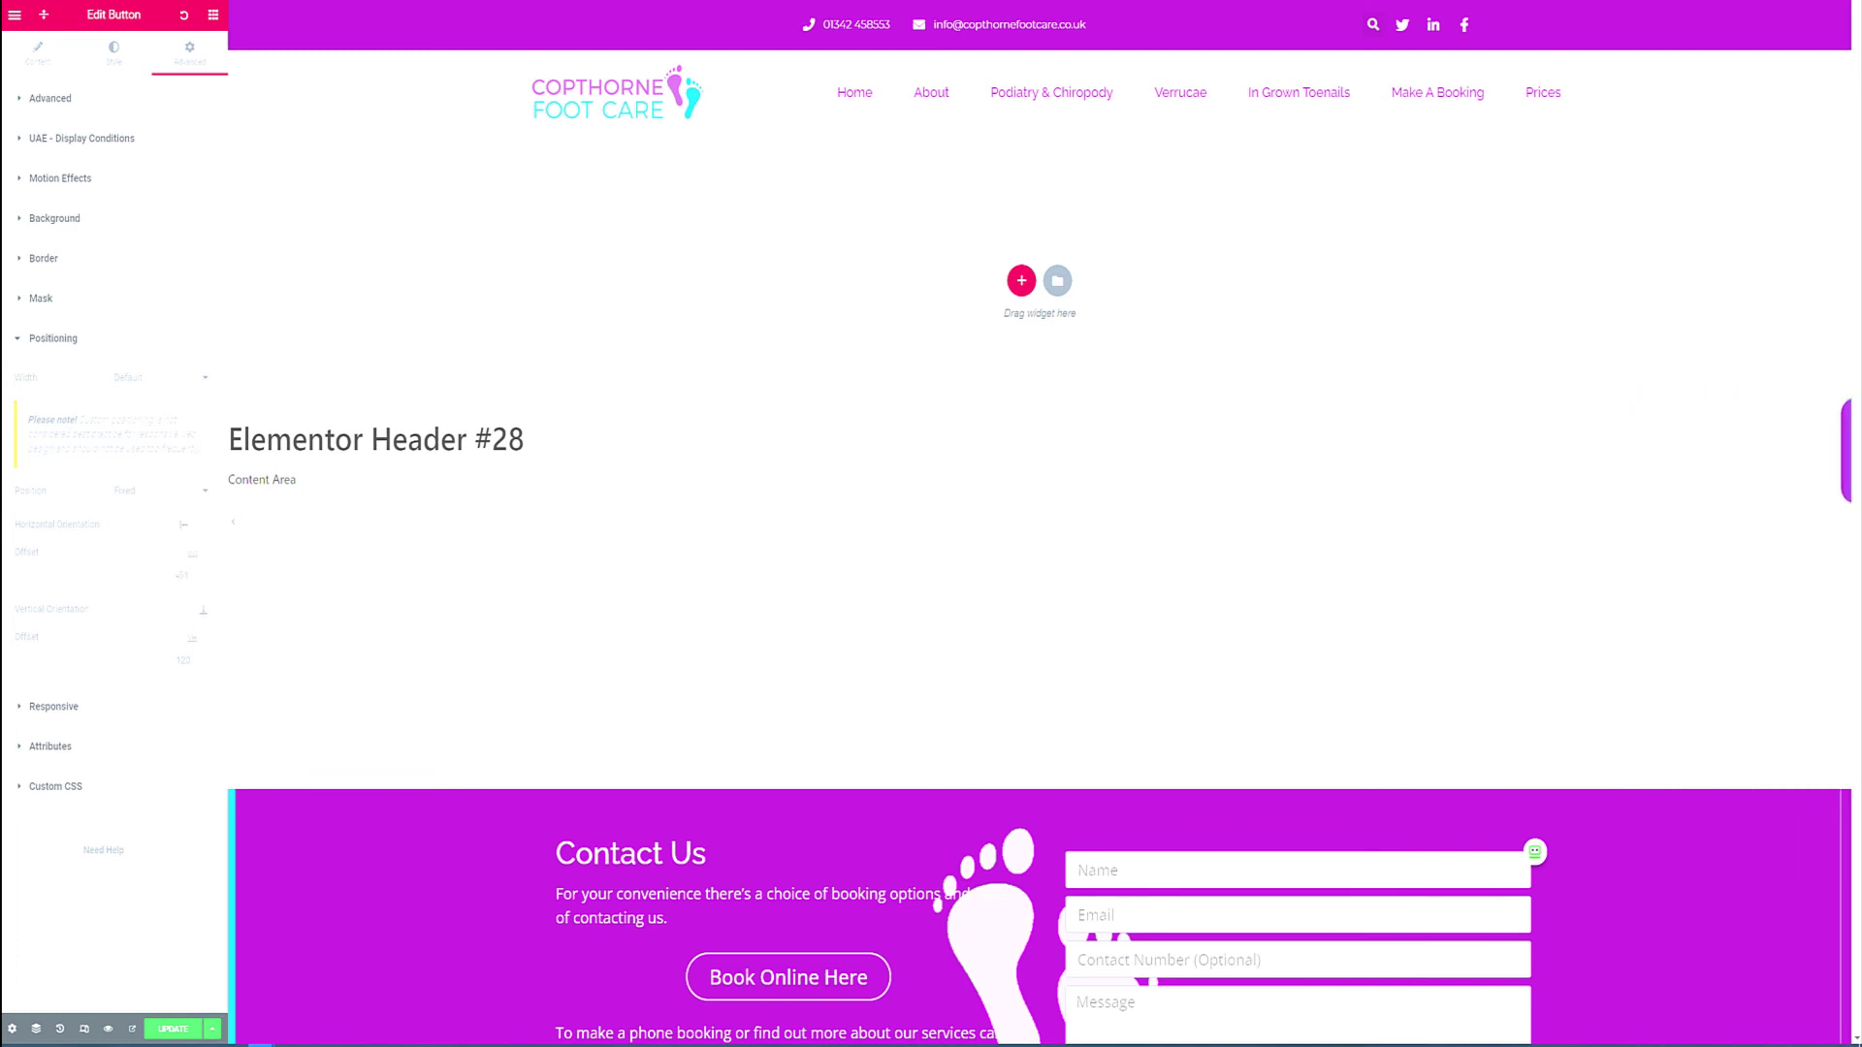
pyautogui.press('BackSpace')
pyautogui.press('BackSpace')
pyautogui.write('28')
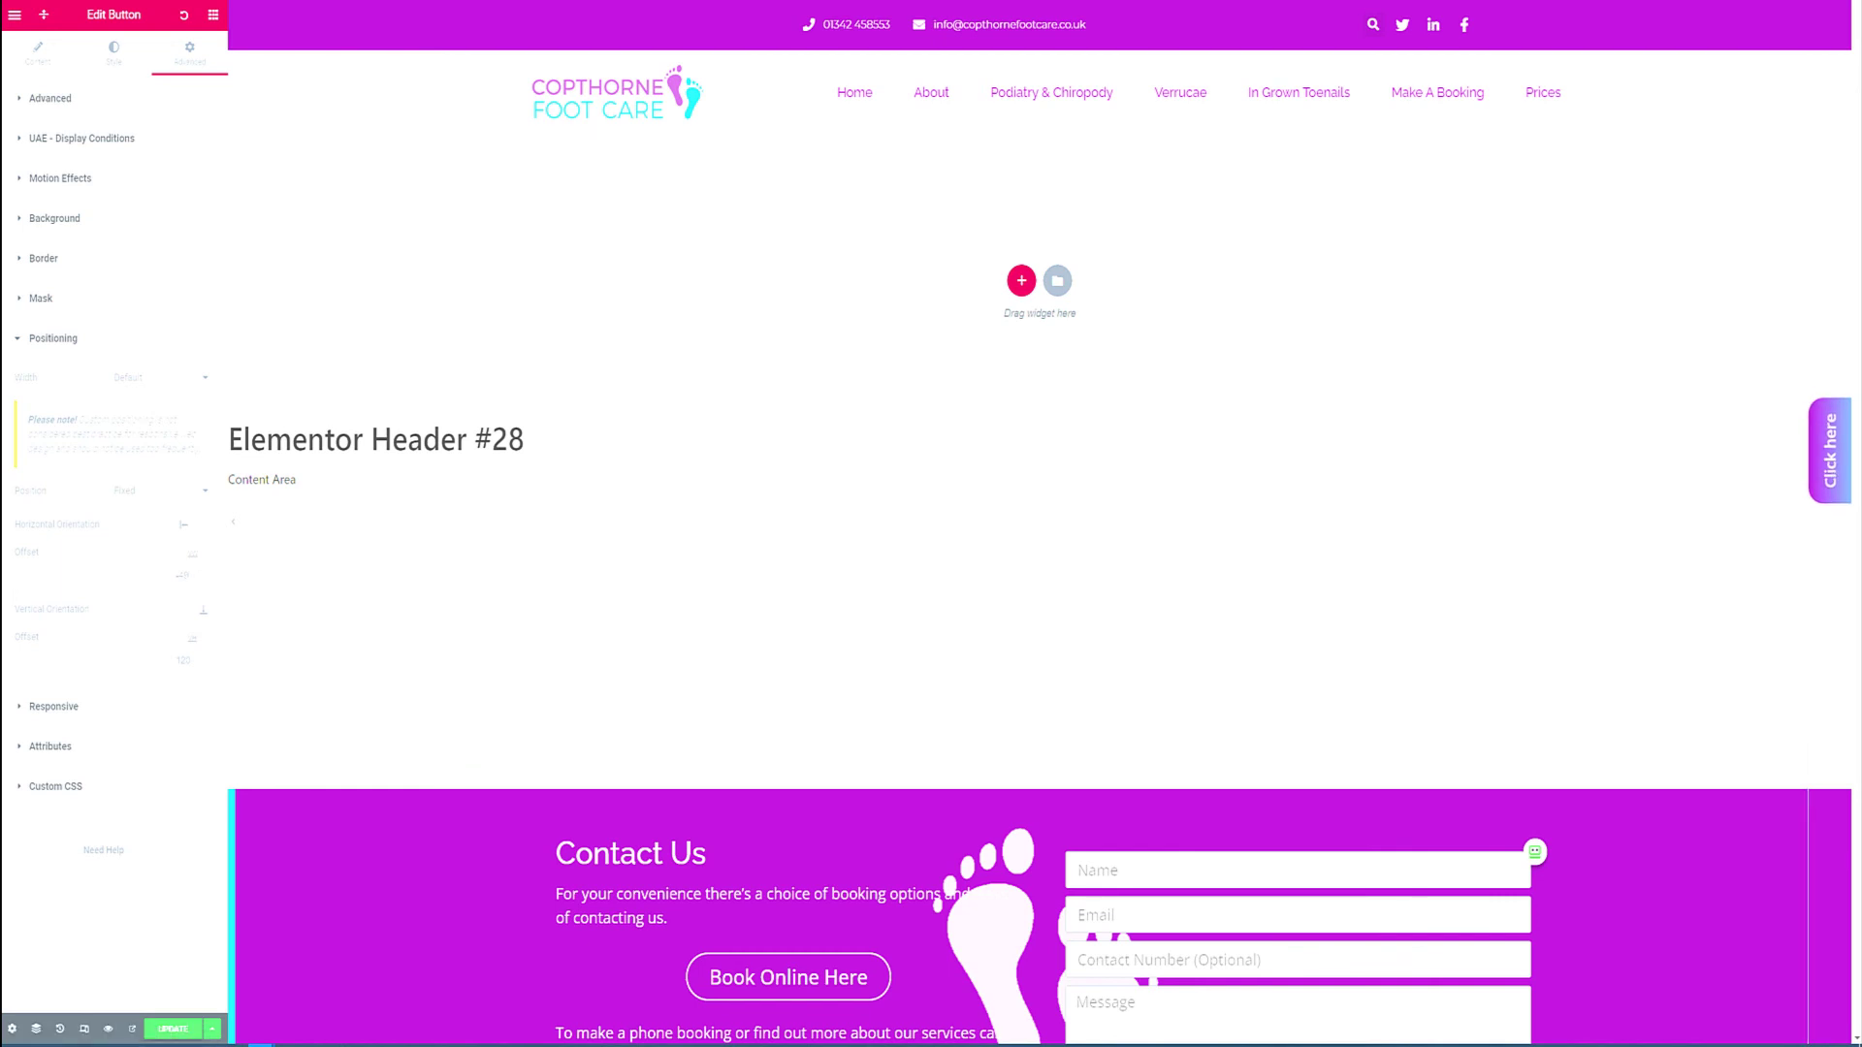
pyautogui.hotkey('ctrl', 's')
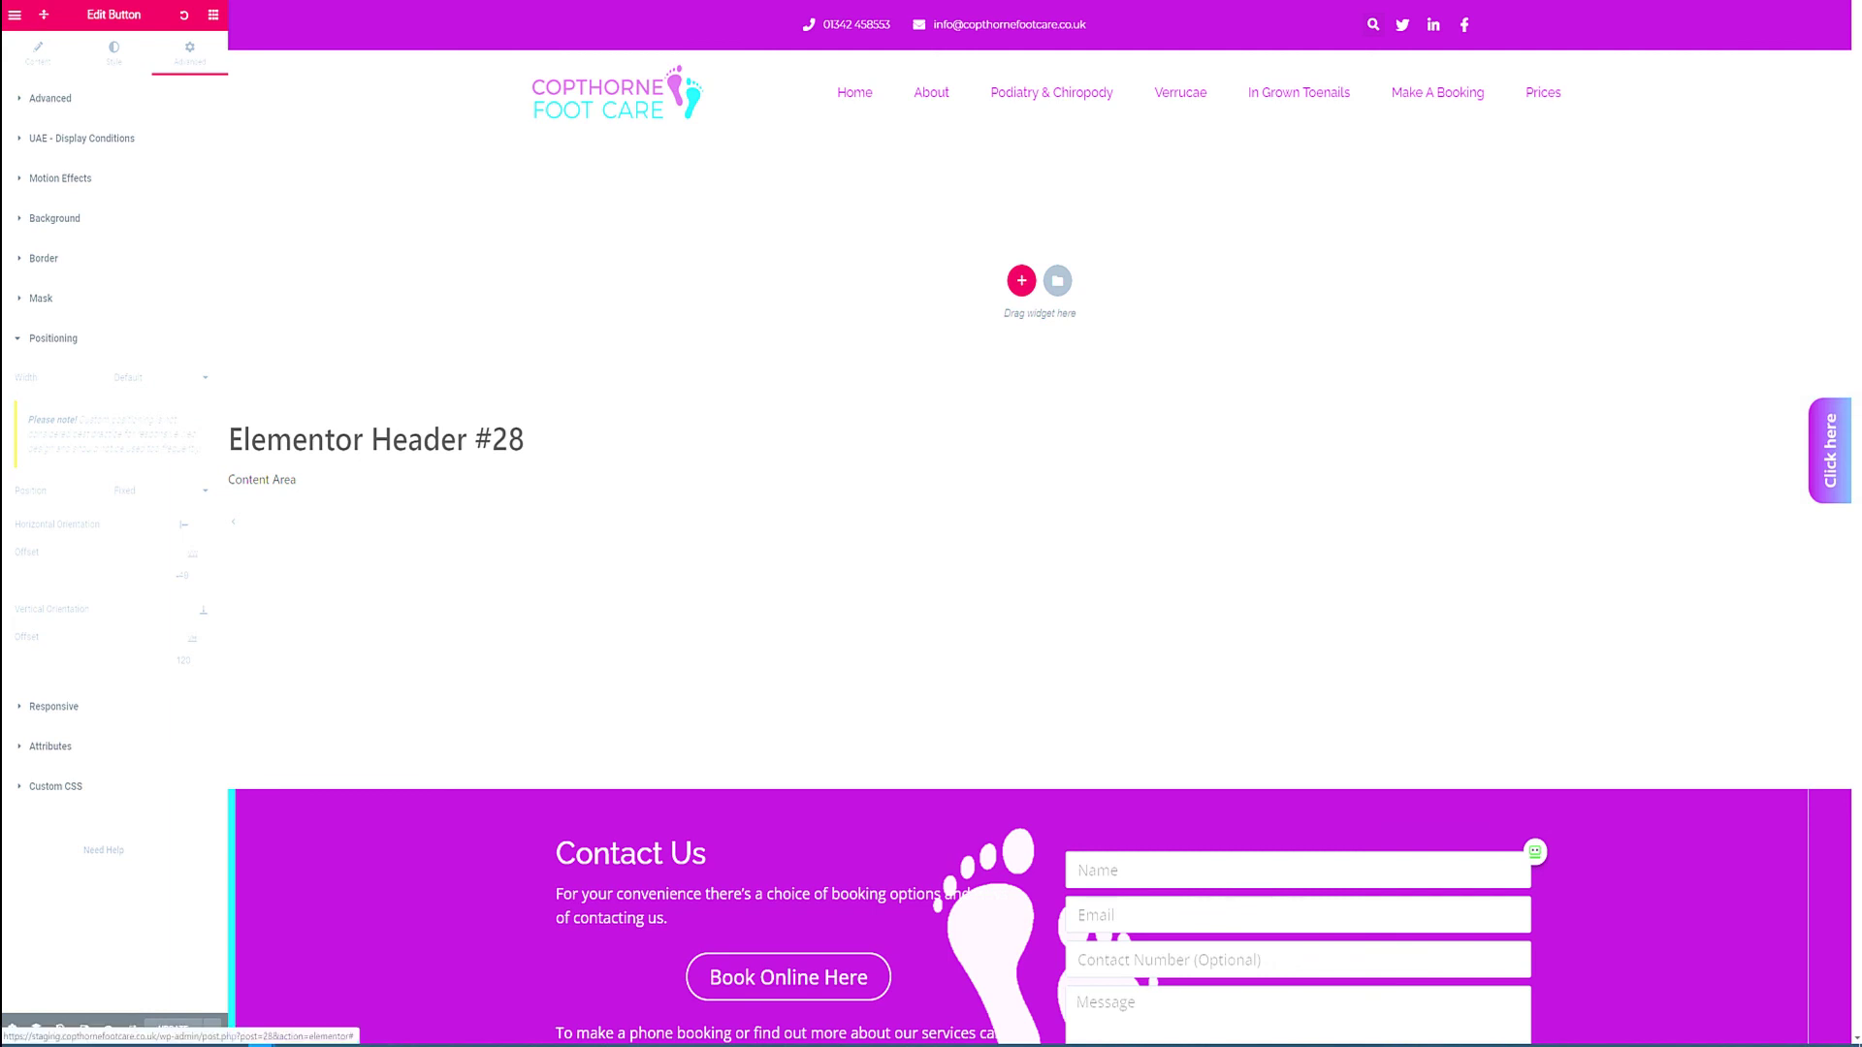
# - View the header template on the live site and go to the Home page
pyautogui.click(14, 14)
pyautogui.click(114, 292)
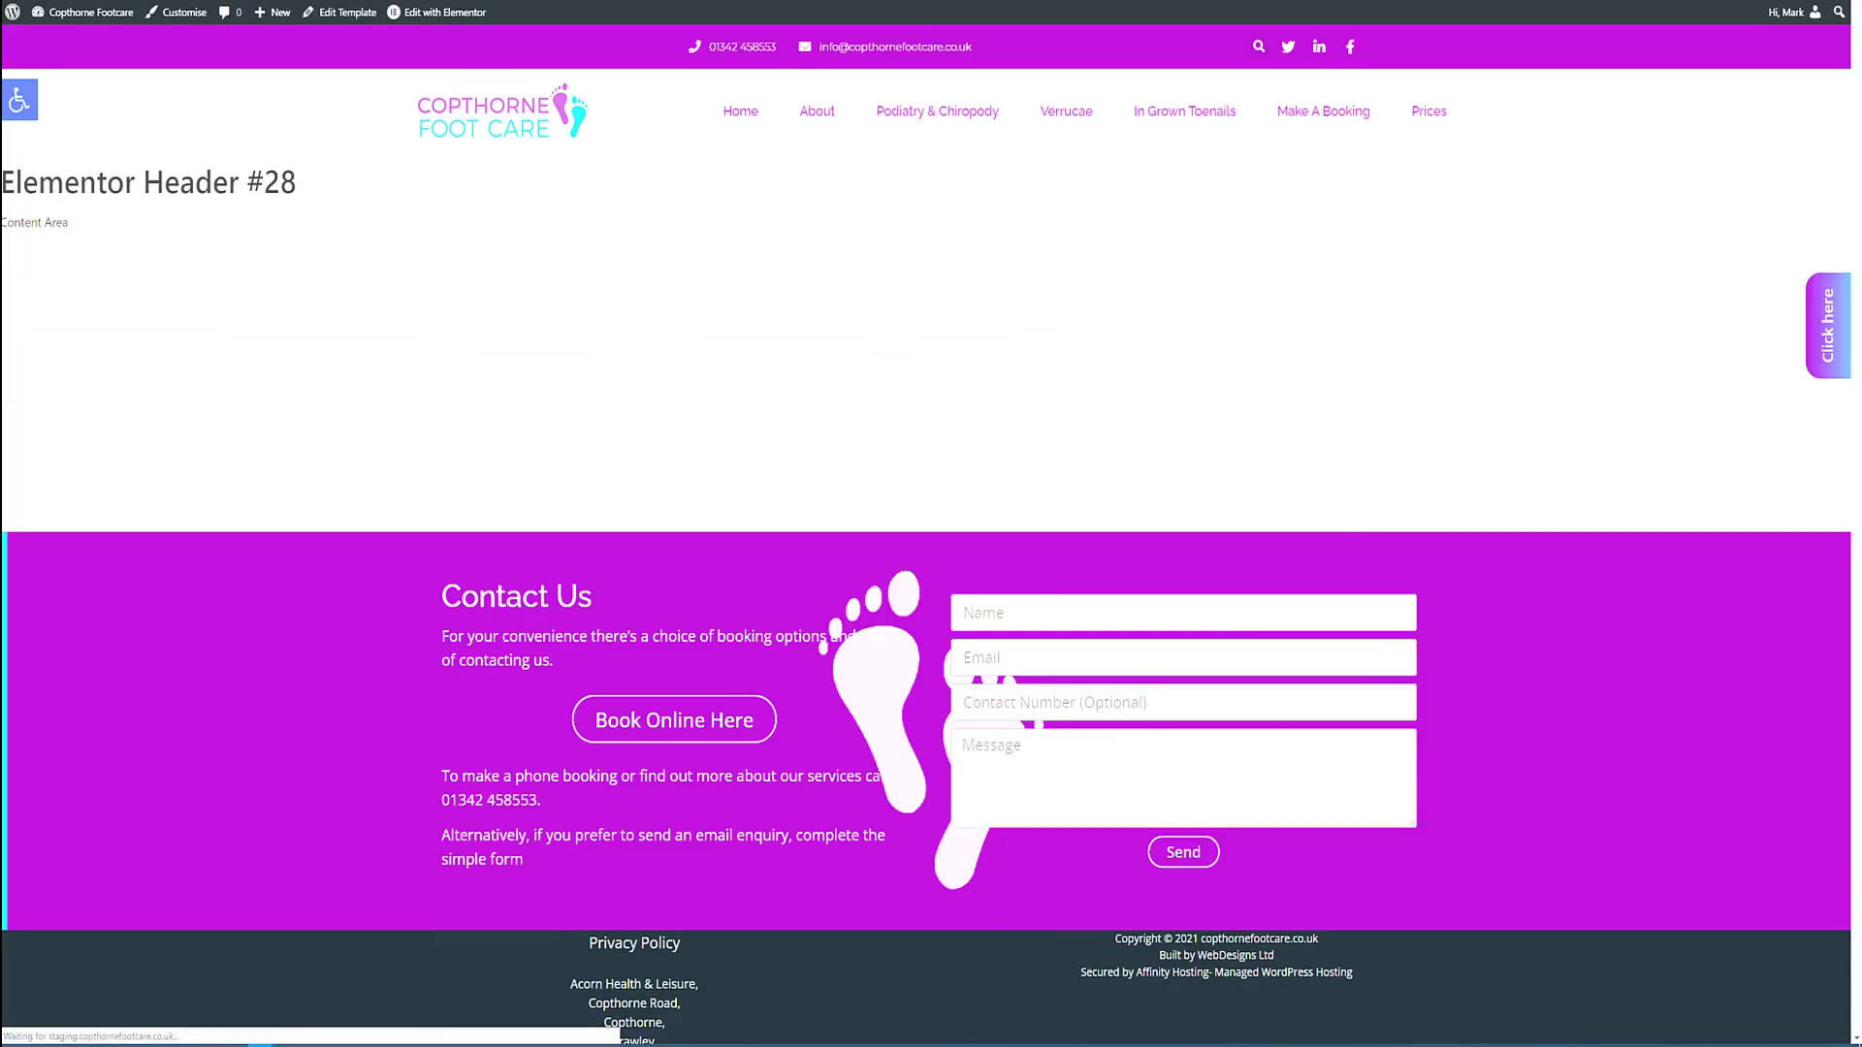
pyautogui.click(739, 111)
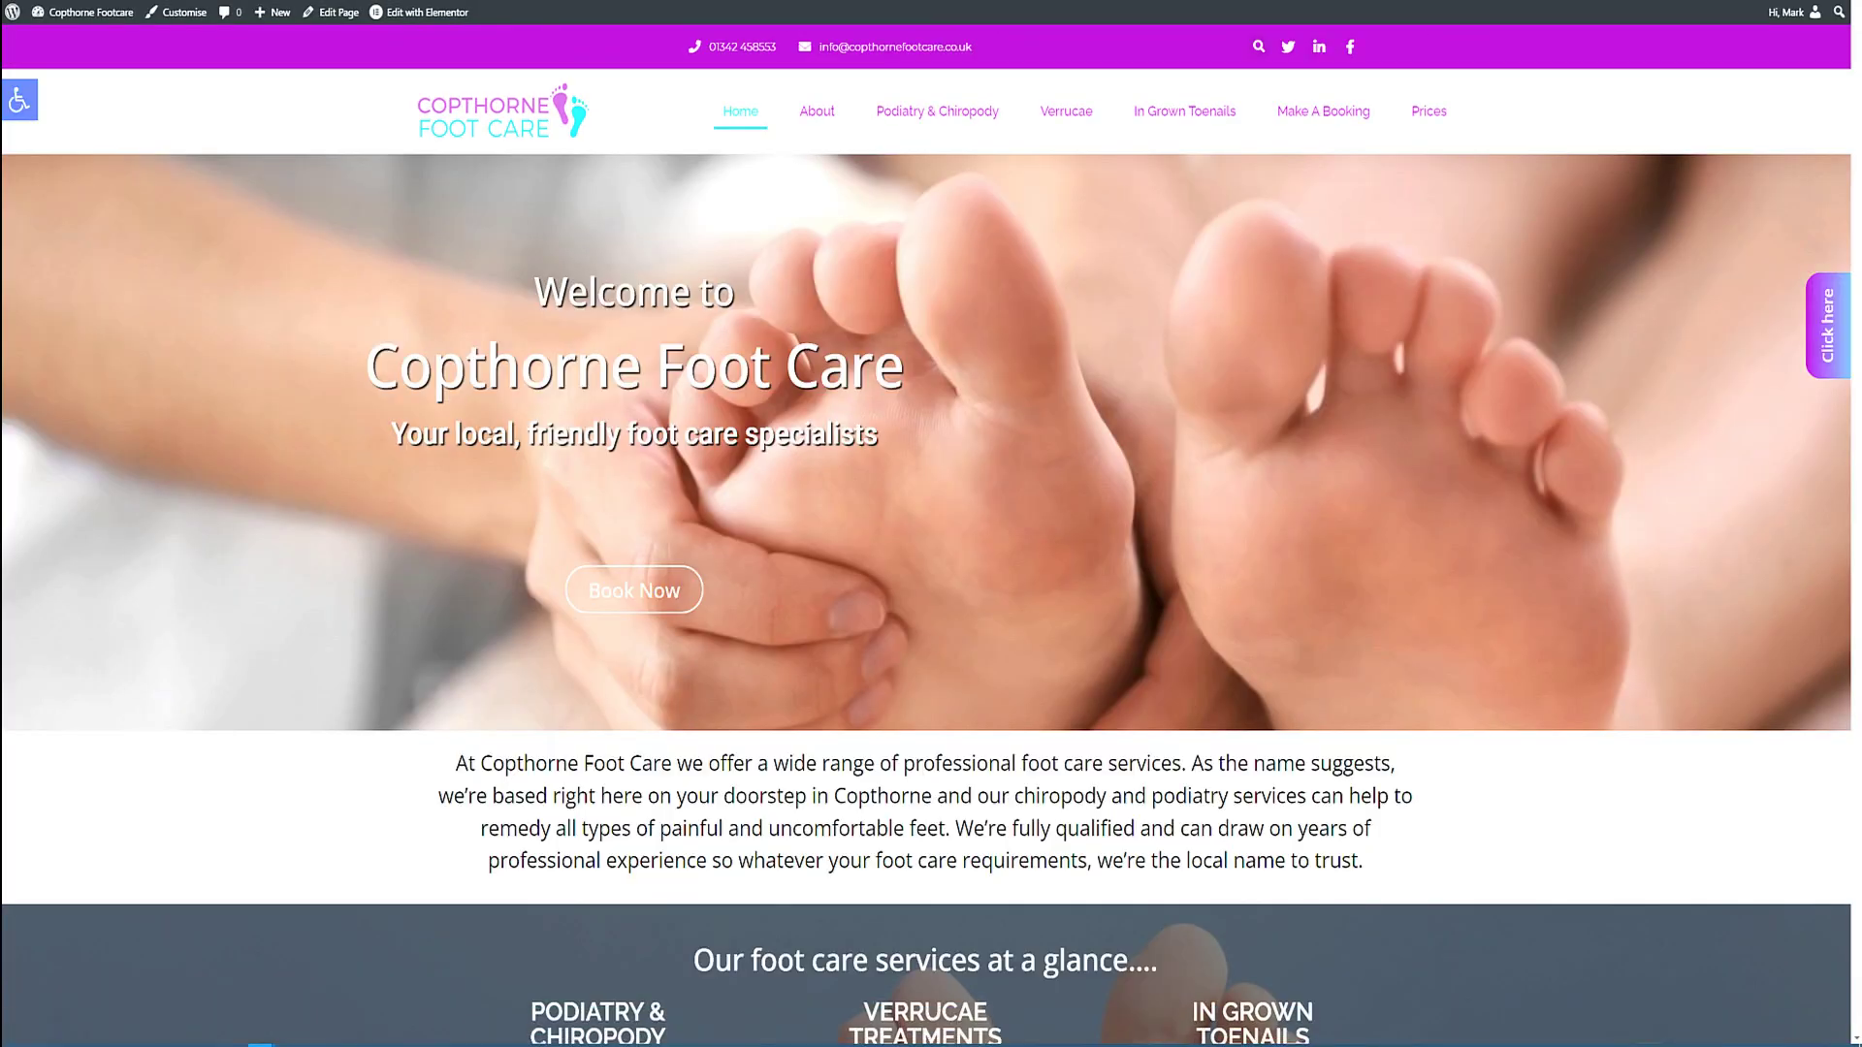
# - Scroll the homepage to check the fixed button's placement, and test its link to the contact page
pyautogui.scroll(-3, 926, 599)
pyautogui.scroll(2, 926, 582)
pyautogui.scroll(-5, 926, 582)
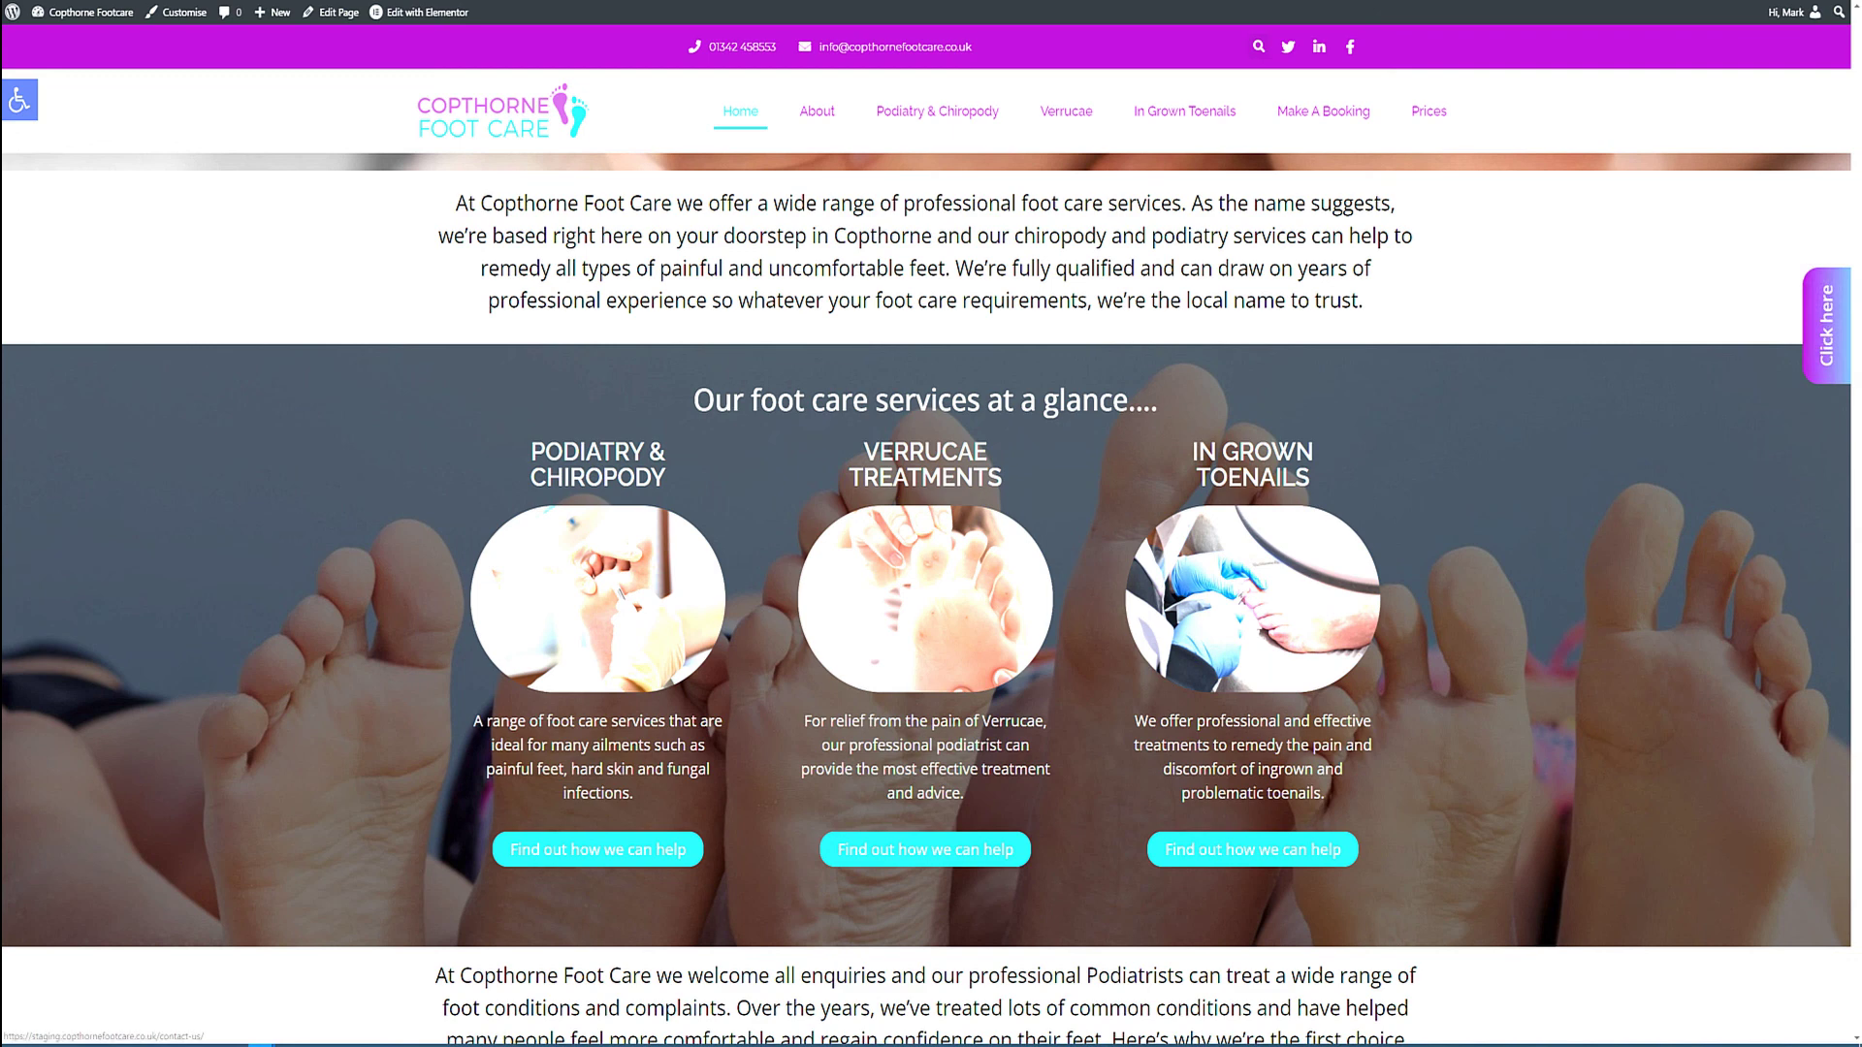
pyautogui.click(1827, 324)
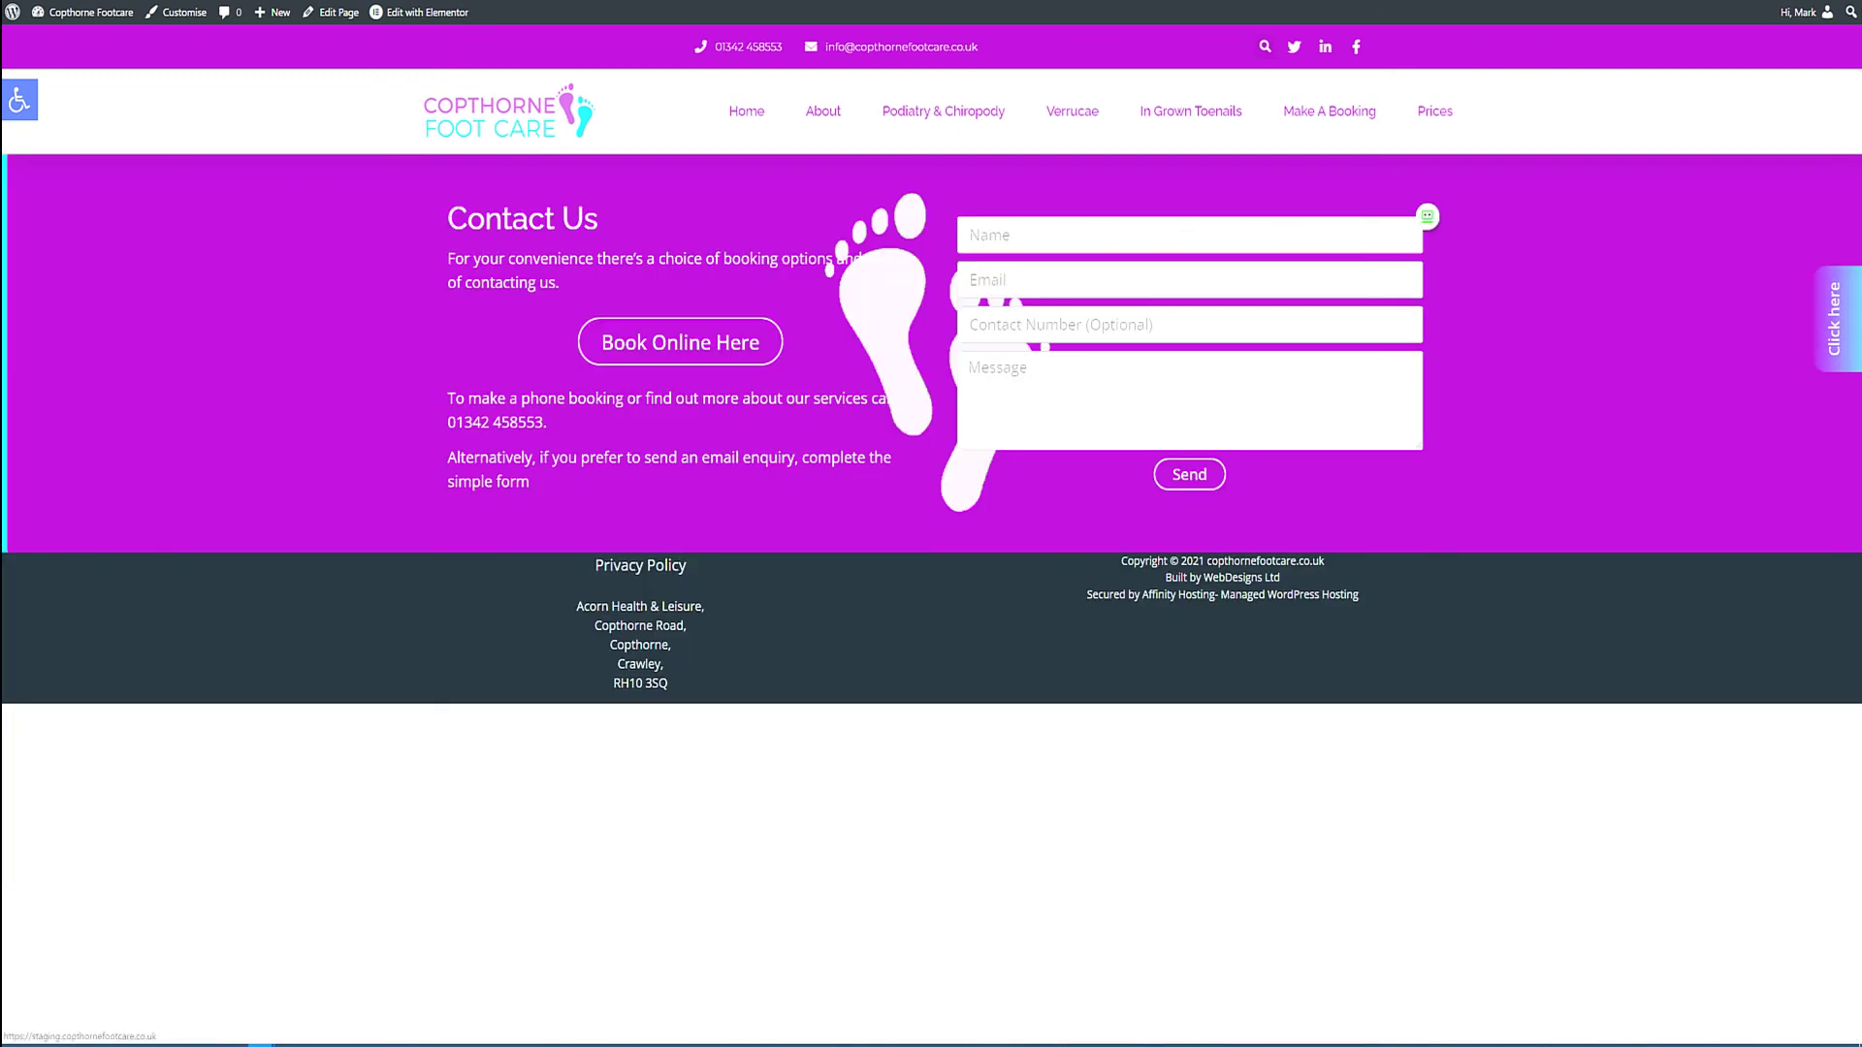